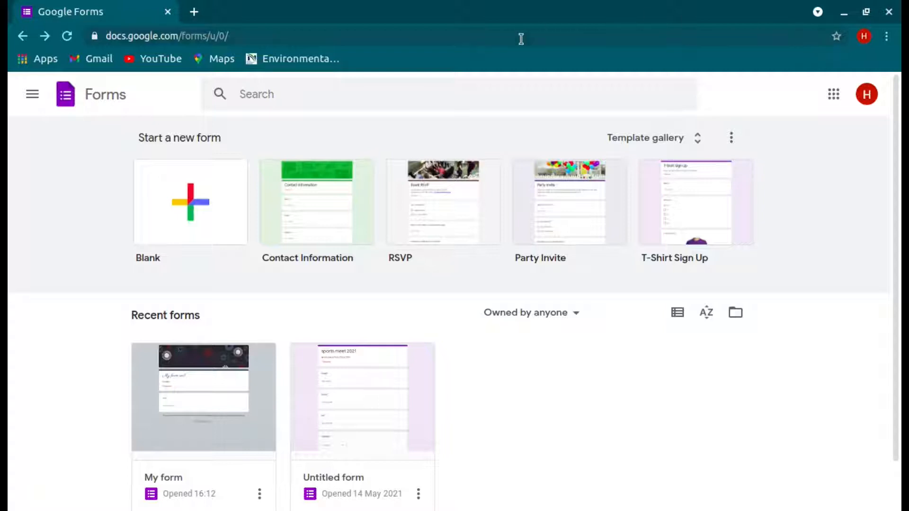
Step: Create a new blank form and start naming its file 'My quiz'
click(222, 179)
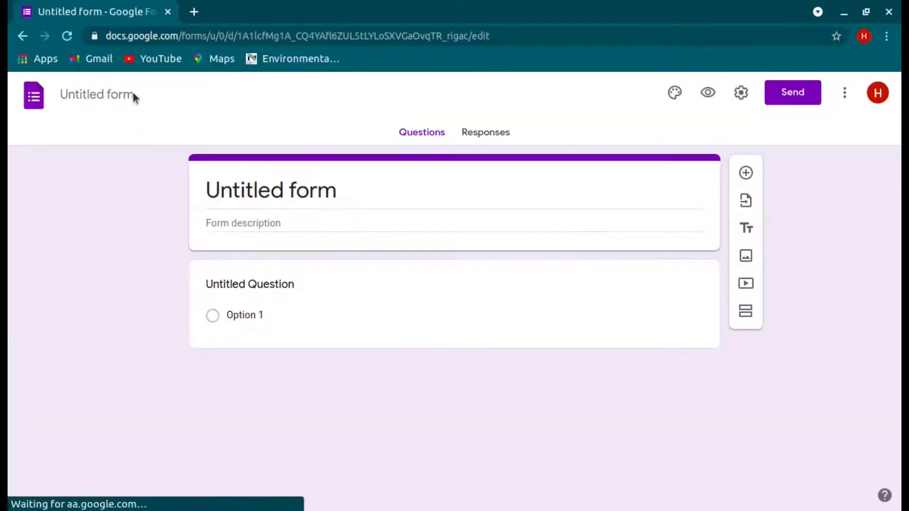
click(132, 92)
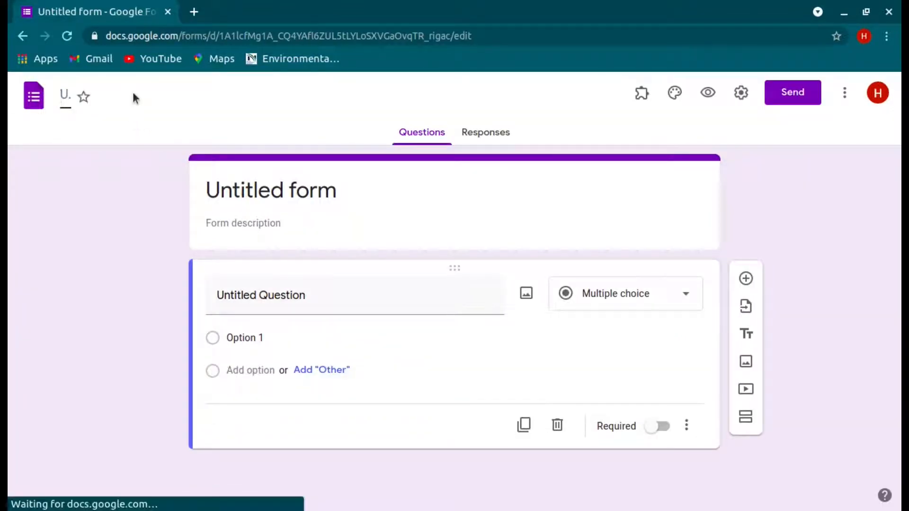
text(My qiu)
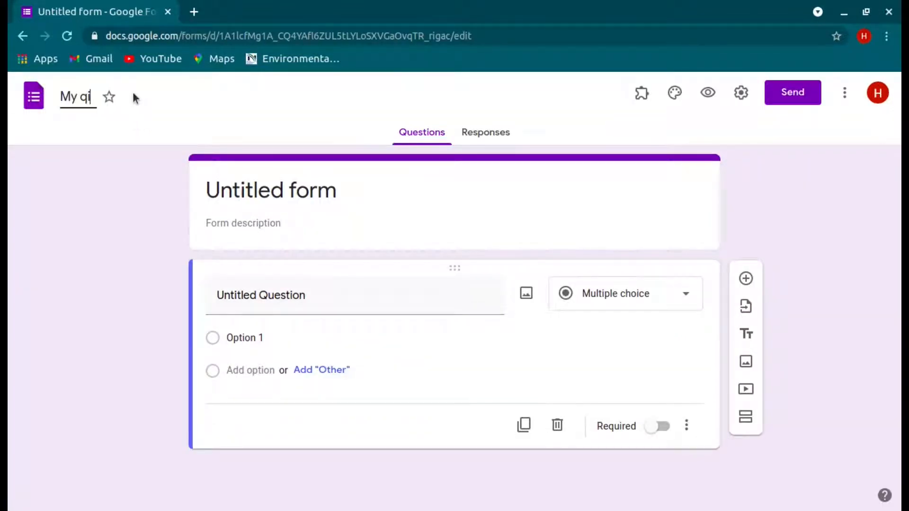
key(BackSpace)
key(BackSpace)
text(uis)
Step: Set the form title to 'My quiz'
click(238, 194)
key(End)
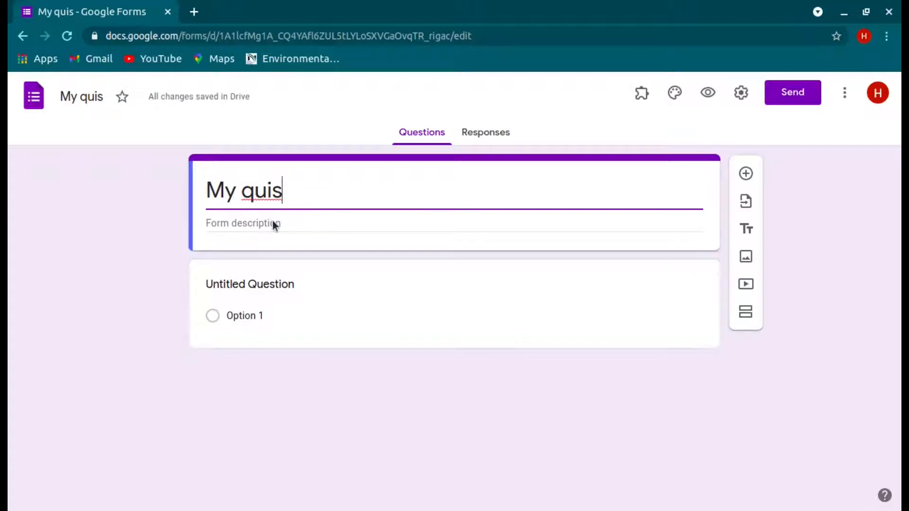
text(z)
key(BackSpace)
key(BackSpace)
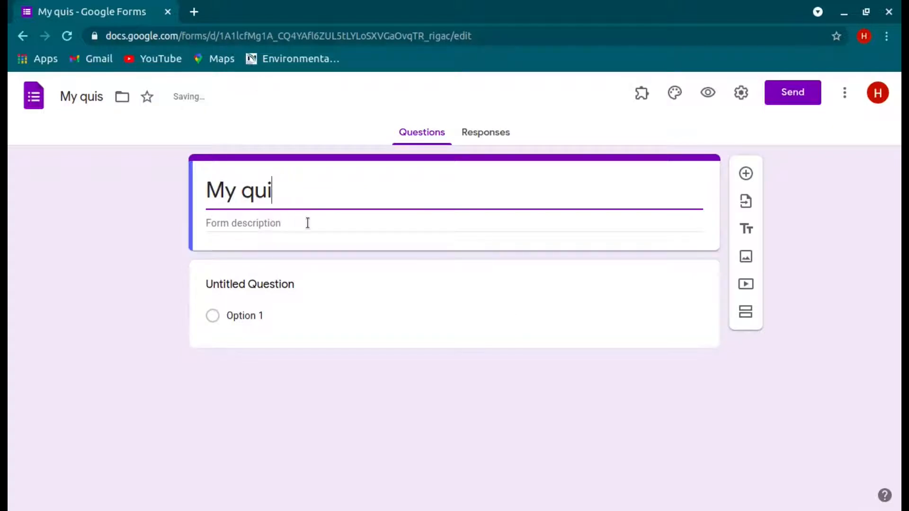
text(z)
Step: Add the two-line description 'answer all ques' / 'each carries 2m', then begin correcting the file name
click(308, 226)
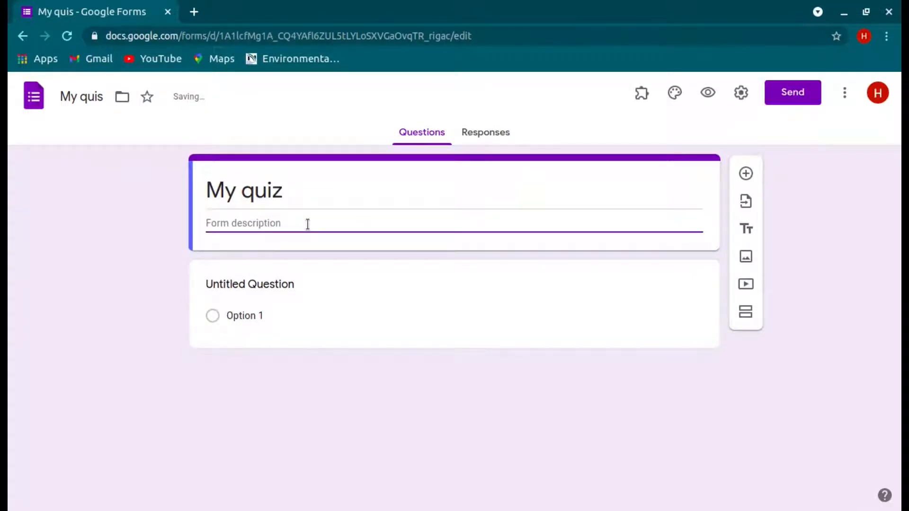
text(i)
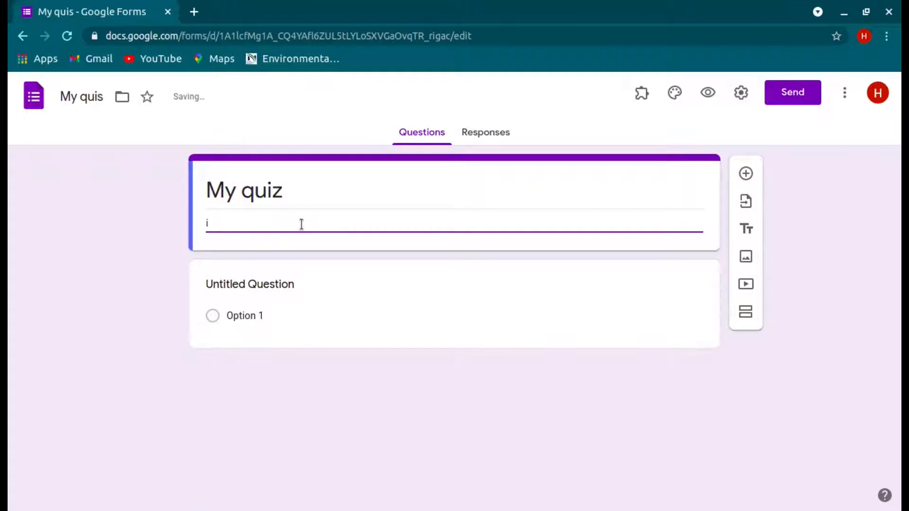
key(BackSpace)
text(answ)
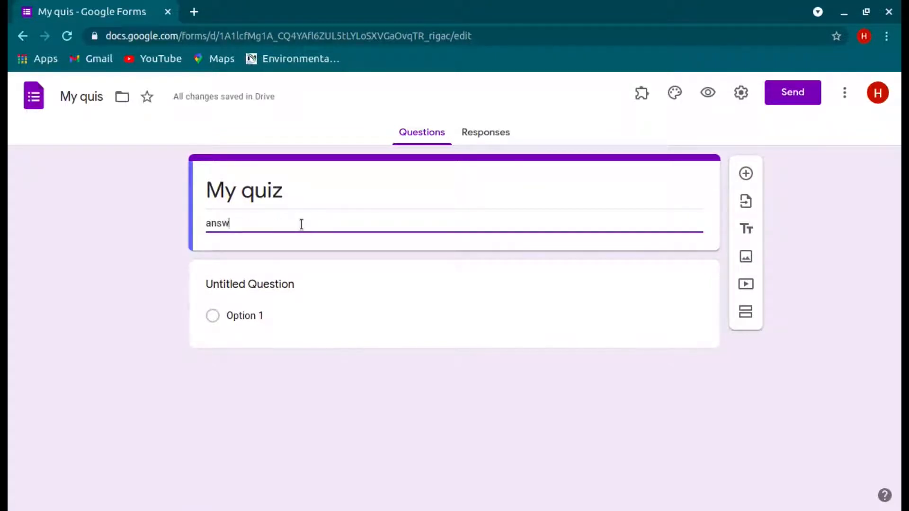
key(BackSpace)
key(BackSpace)
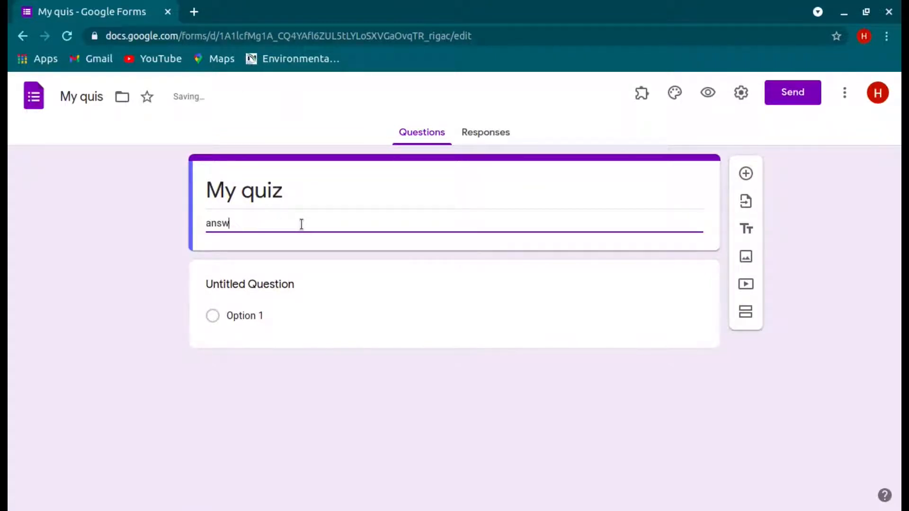
text(er all ques)
key(Return)
text(each)
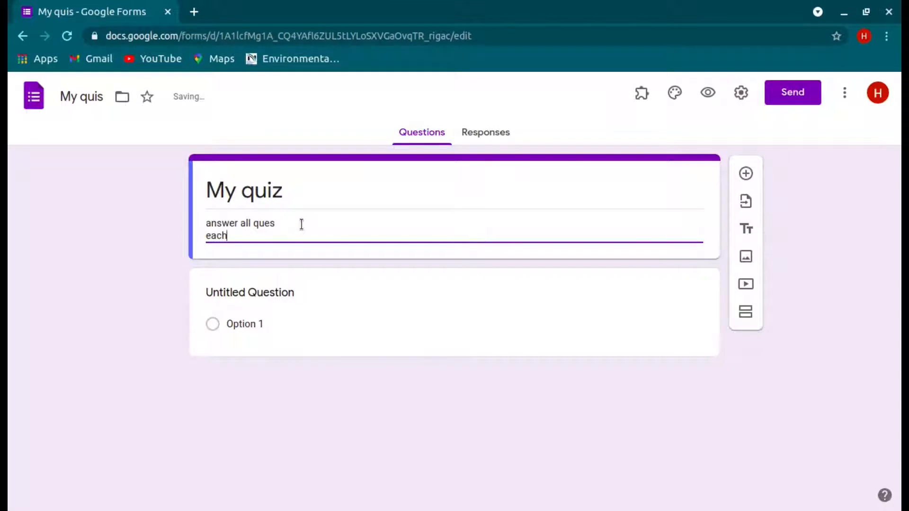
text( carries 2m)
click(109, 98)
key(BackSpace)
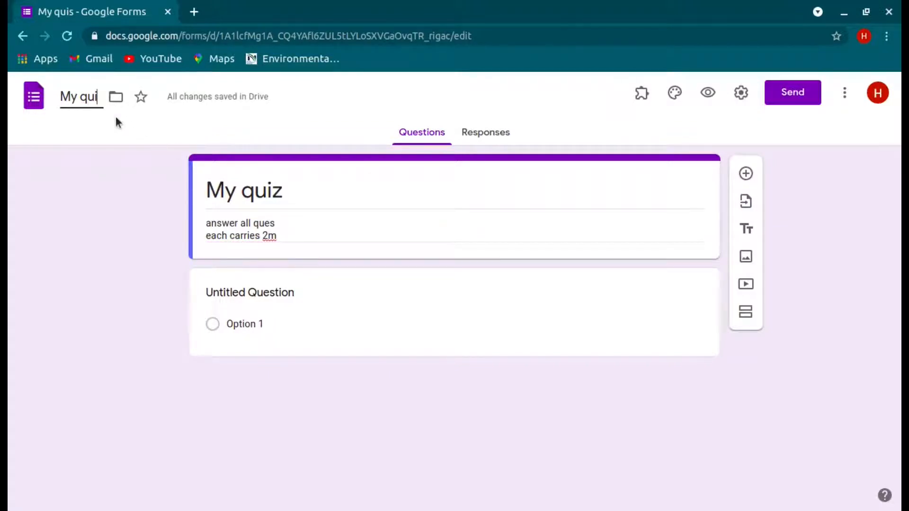
Step: Finish the file name as 'My quizs' and set the first question to '2+2='
text(zs)
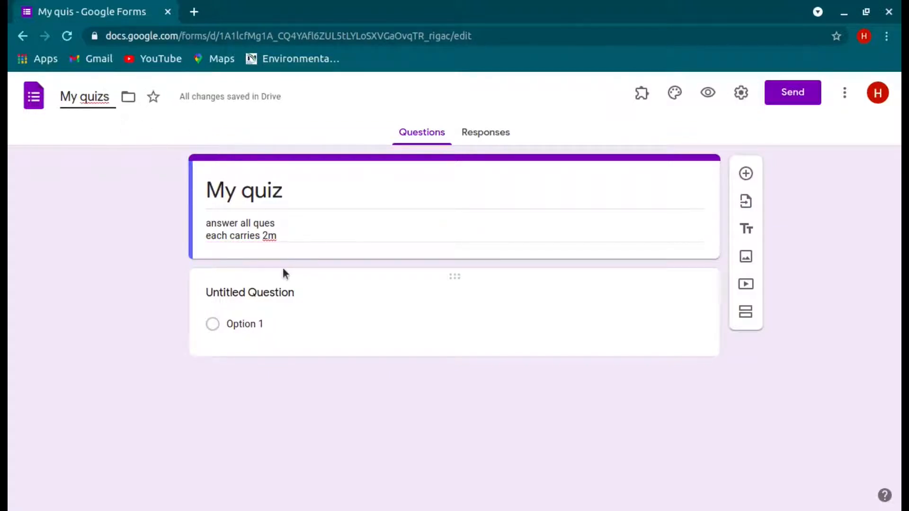
click(324, 313)
click(407, 313)
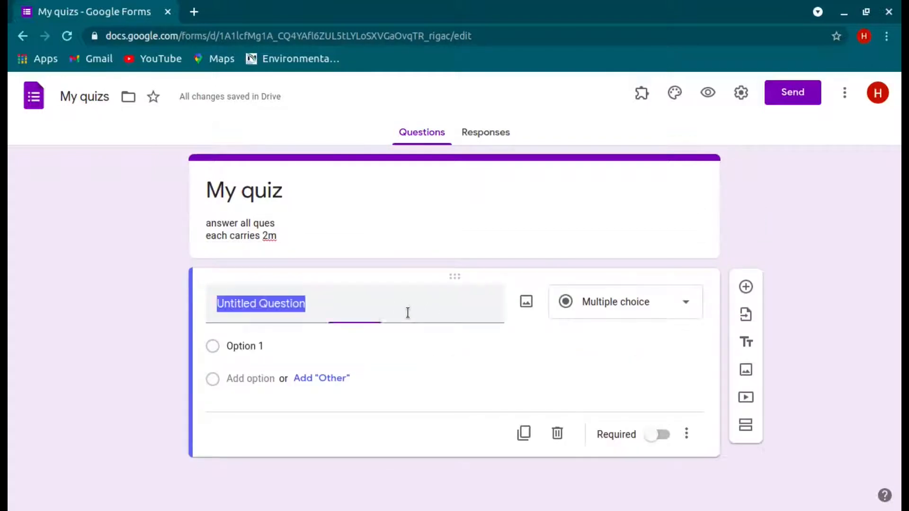
key(BackSpace)
text(2+2)
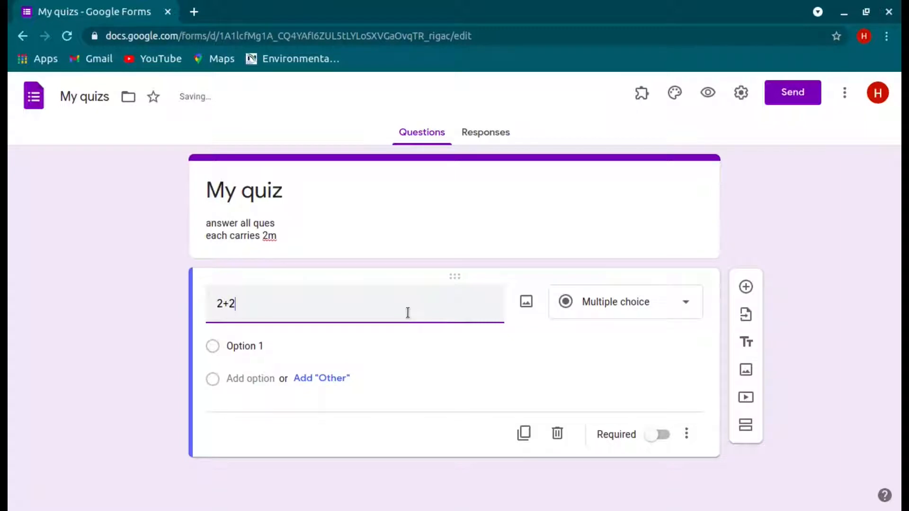
text(=)
Step: Give 2+2= the choices 5, 4, 3, 6 and make it required
click(455, 341)
text(5)
key(Return)
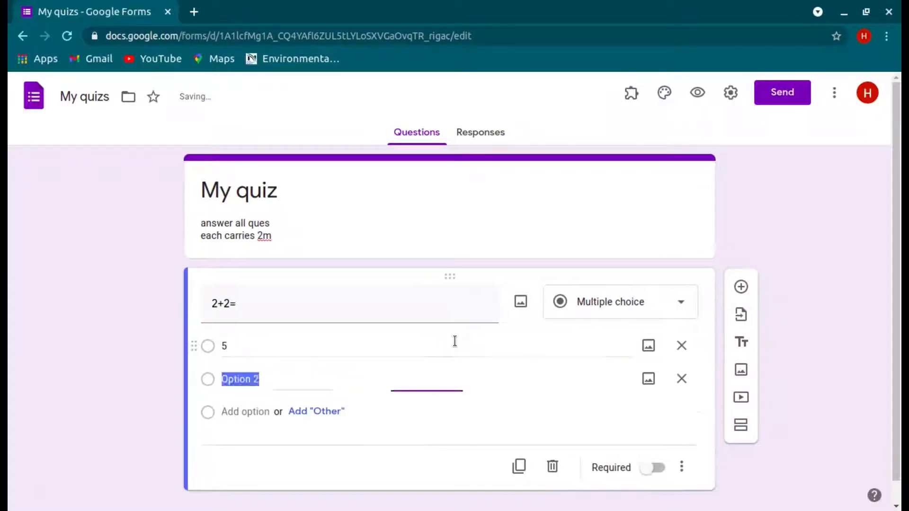
text(4)
key(Return)
text(3)
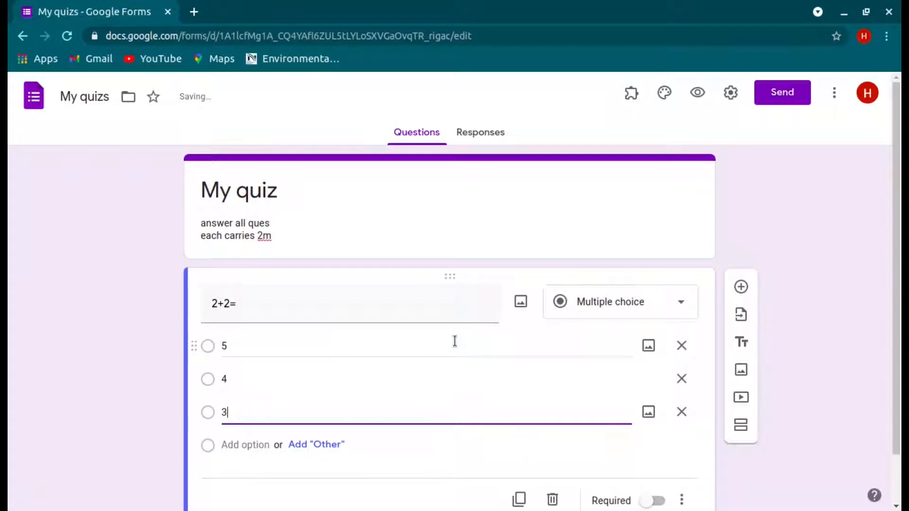
key(Return)
text(6)
scroll(526, 393, down, 2)
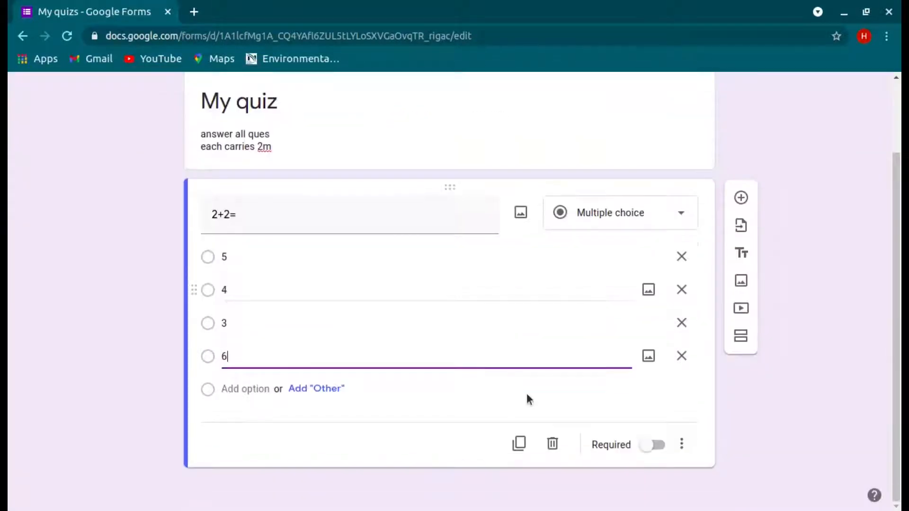
click(659, 445)
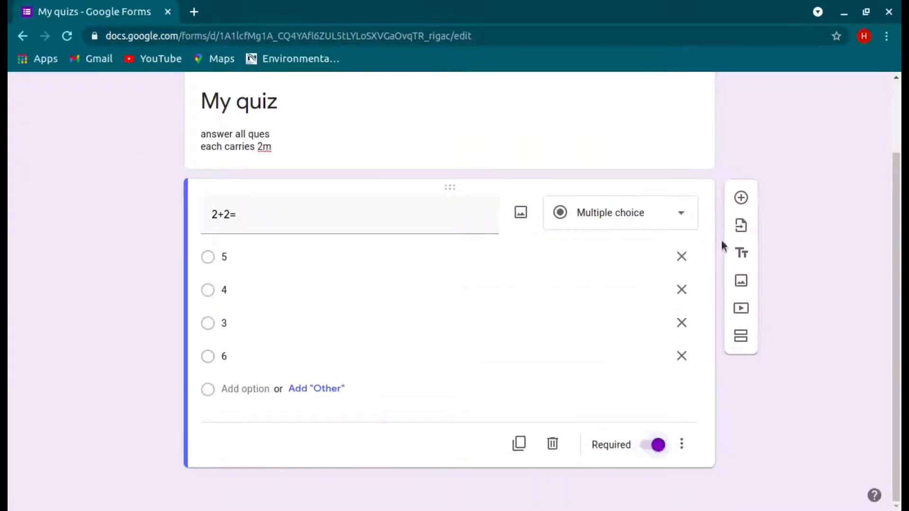
Step: Add a required short-answer question 'name' below the form header
click(741, 198)
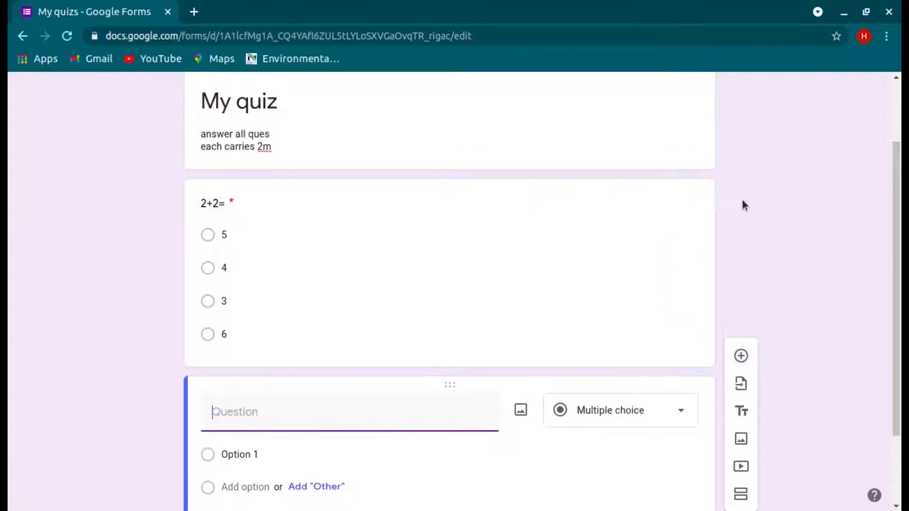
click(648, 111)
click(740, 173)
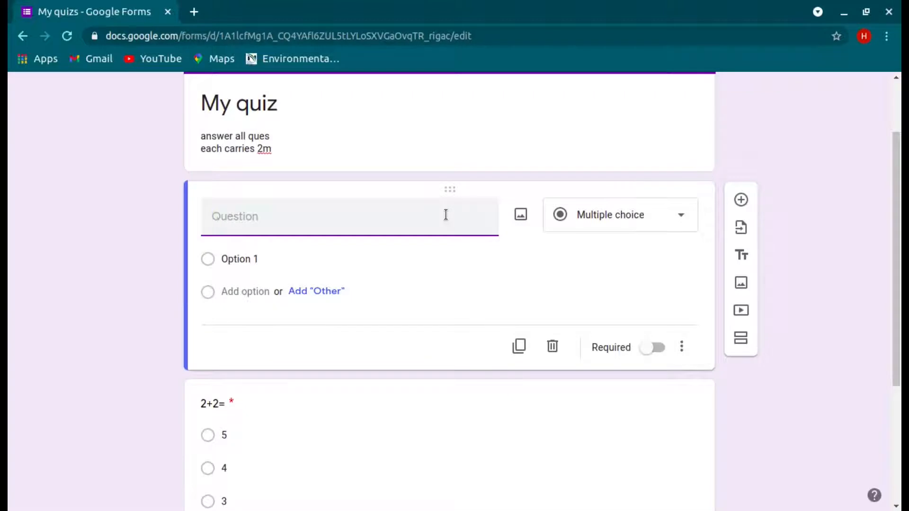
text(name)
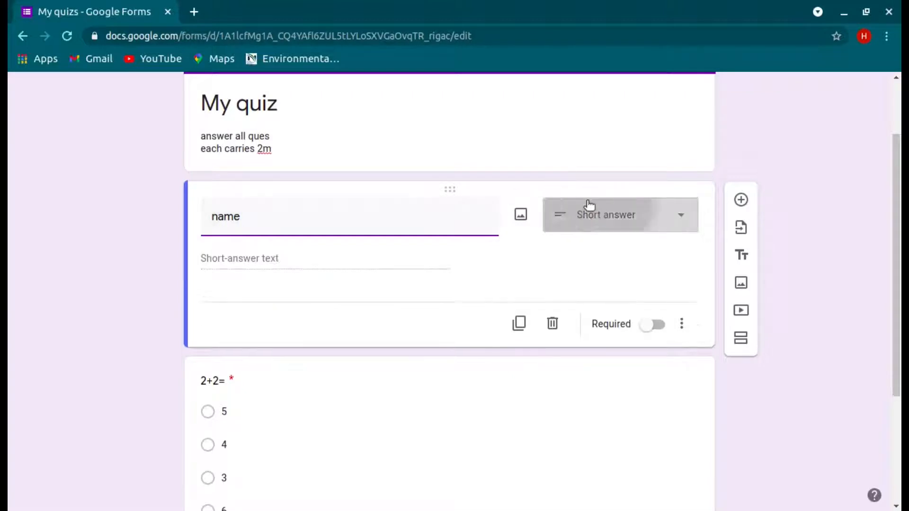
click(590, 204)
click(615, 113)
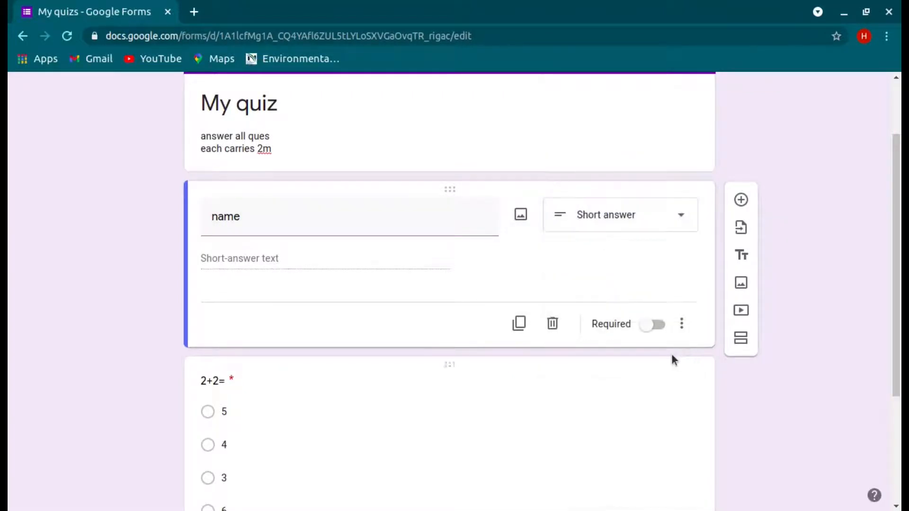
click(652, 325)
scroll(718, 436, down, 3)
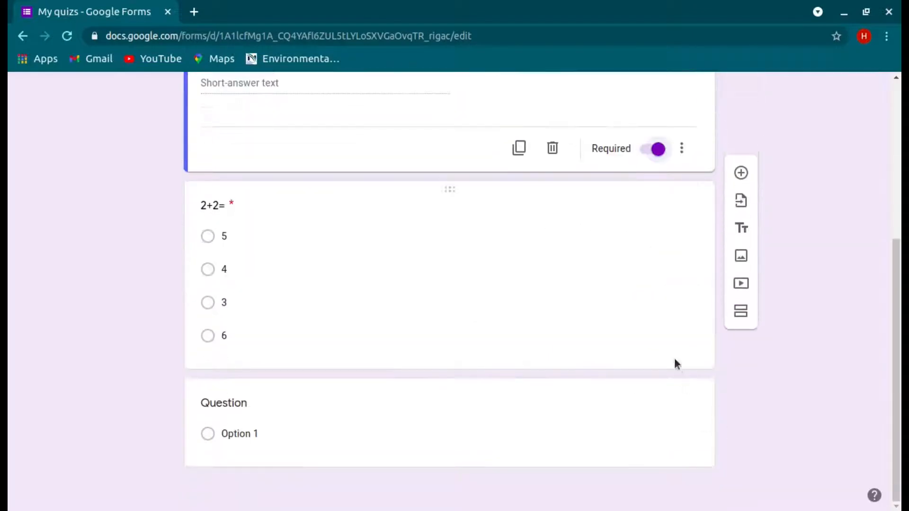
Step: Set the empty last question's text to '2x3='
click(669, 394)
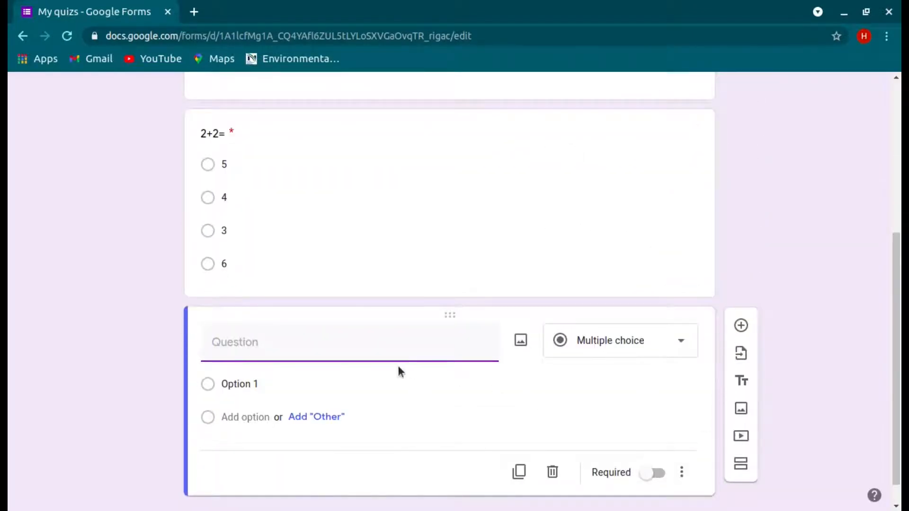
text(2x3=)
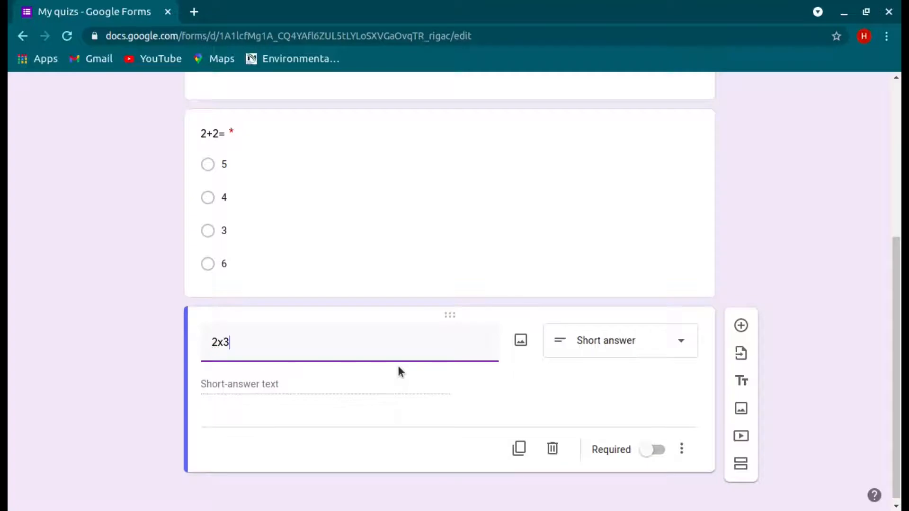
Step: Give 2x3= the choices 6, 5, 4, 3 and make it required
click(464, 387)
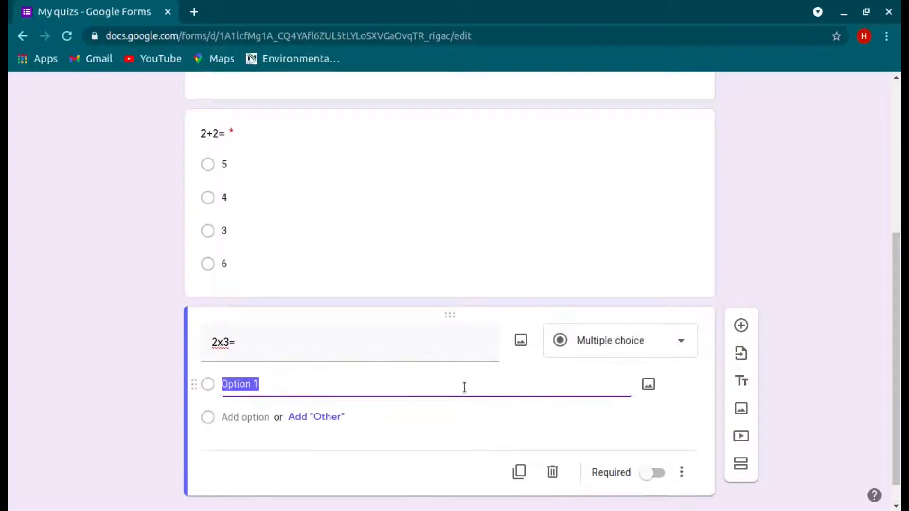
text(6)
key(Return)
text(5)
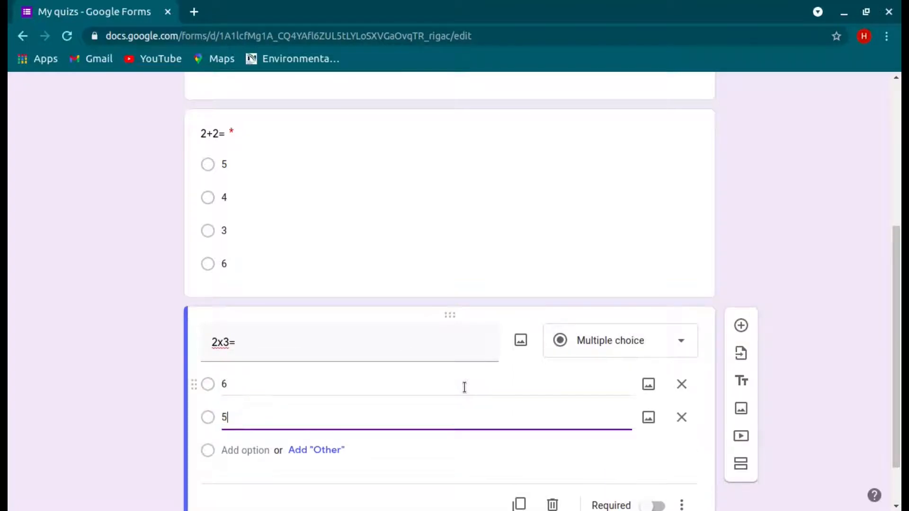
key(Return)
text(4)
key(Return)
text(3)
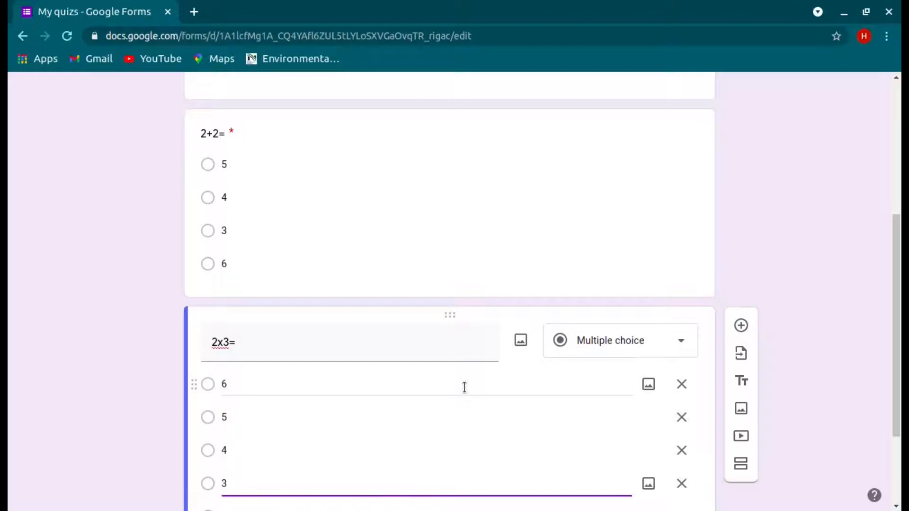
scroll(464, 387, down, 3)
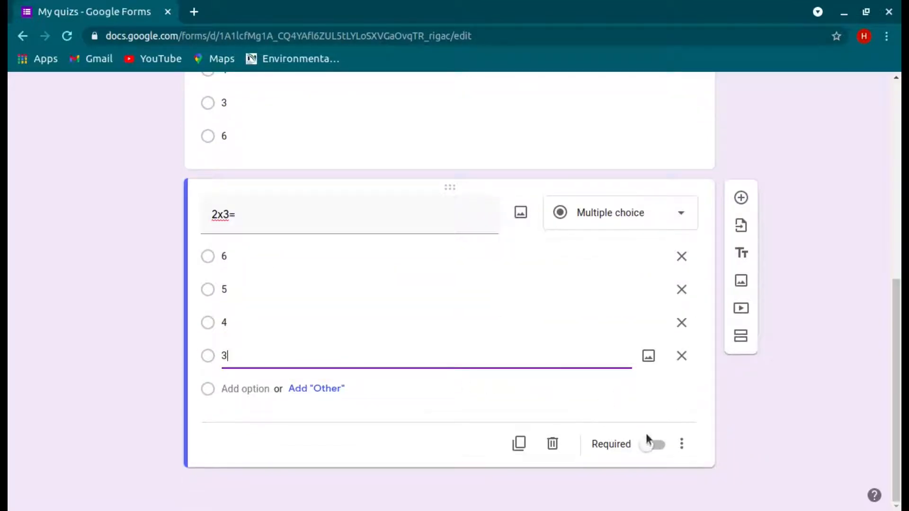
click(651, 443)
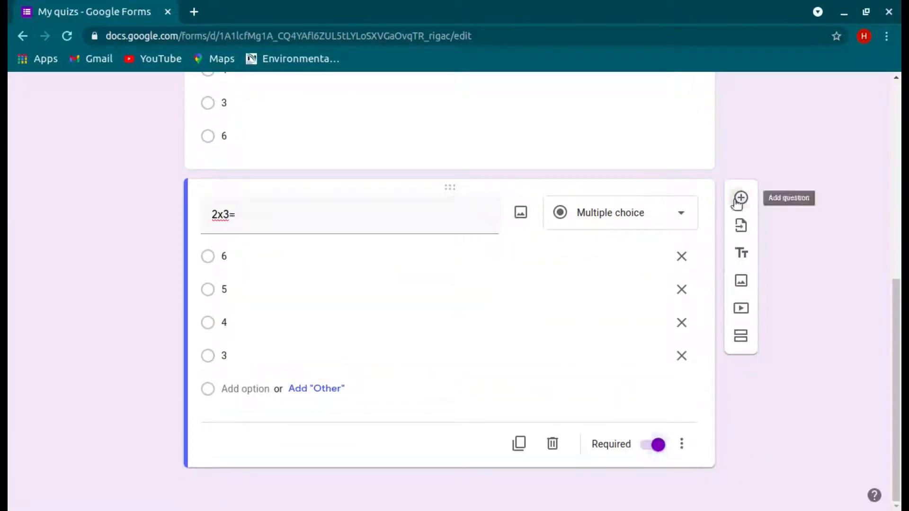
Step: Add a required checkbox question 'choose even' with options 4, 5, 2, 9
click(737, 200)
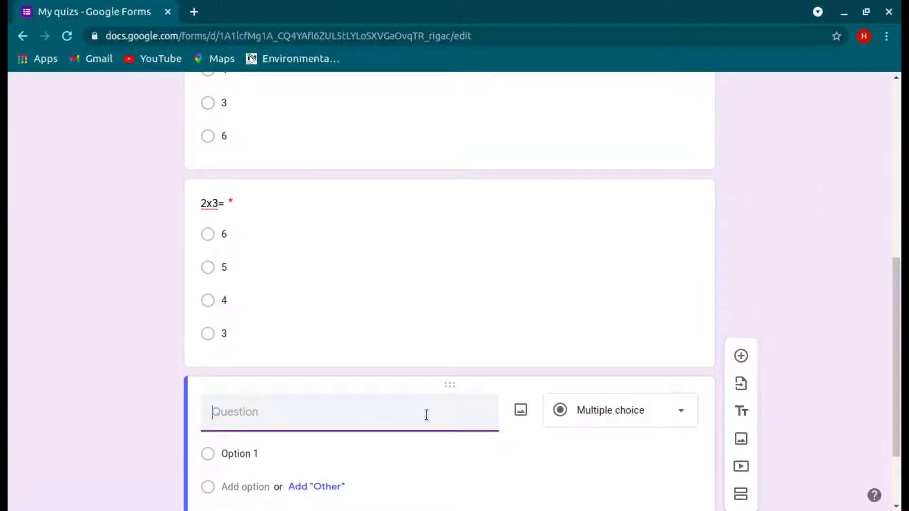
text(choose even)
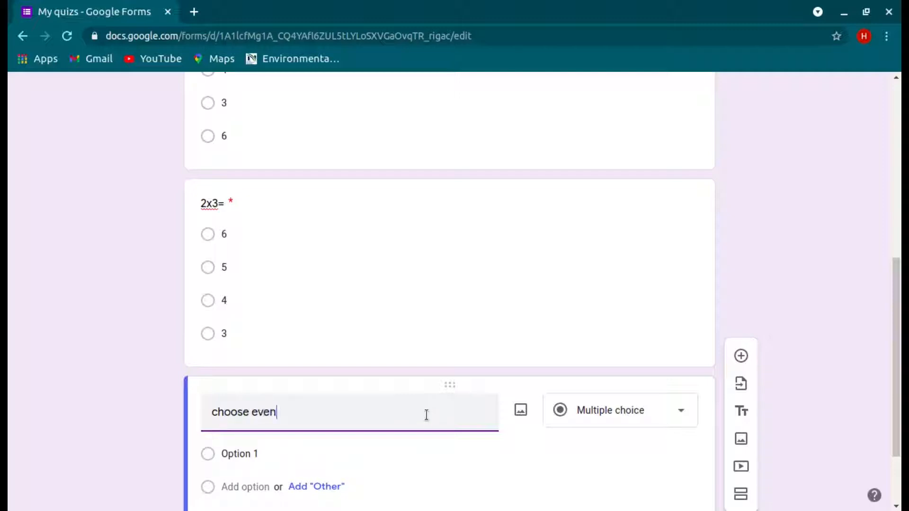
click(601, 425)
click(631, 222)
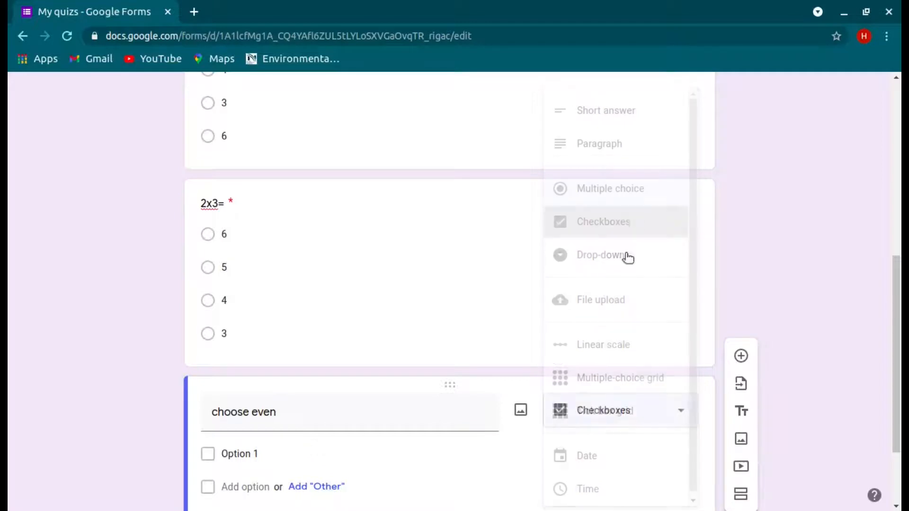
click(403, 453)
text(4)
key(Return)
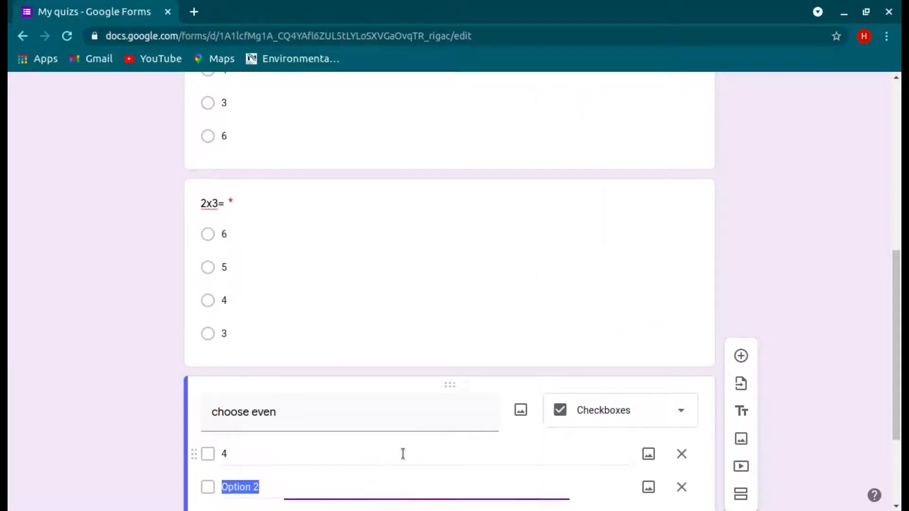
text(5)
key(Return)
text(2)
key(Return)
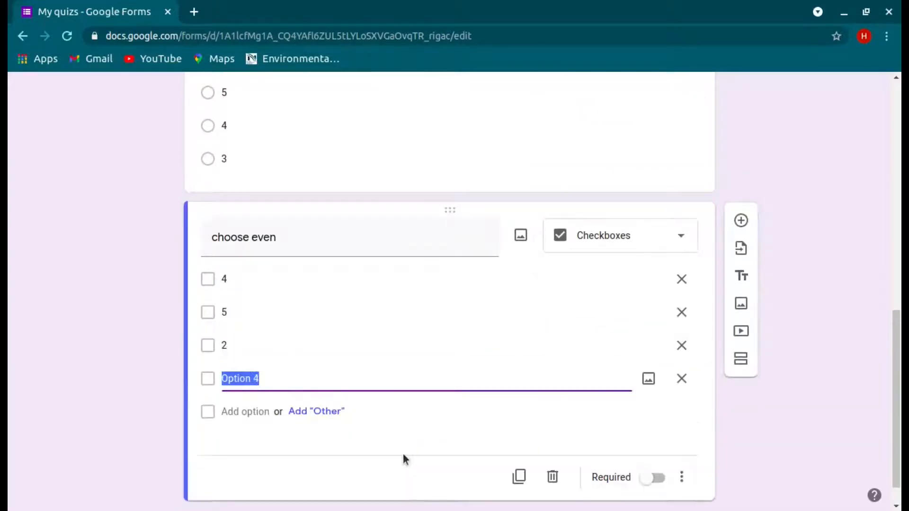
text(9)
click(660, 479)
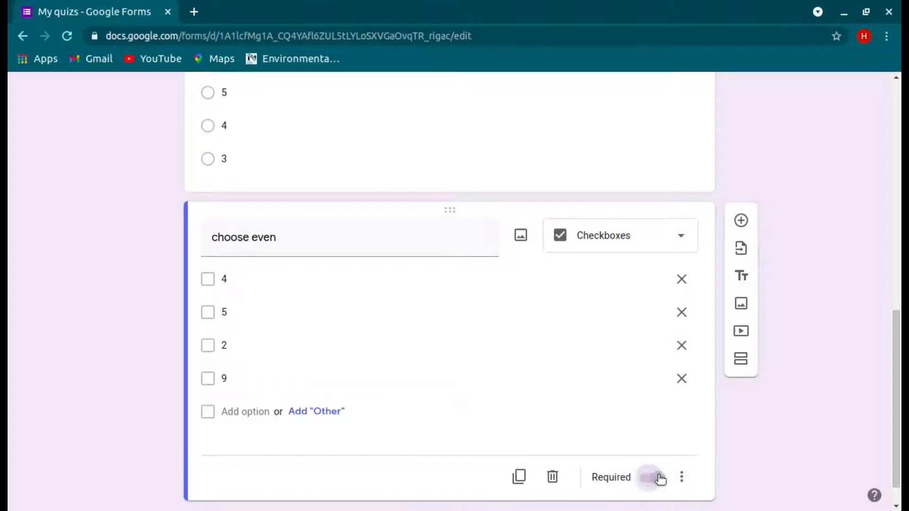
Step: Add a required short-answer question '2-1='
click(744, 218)
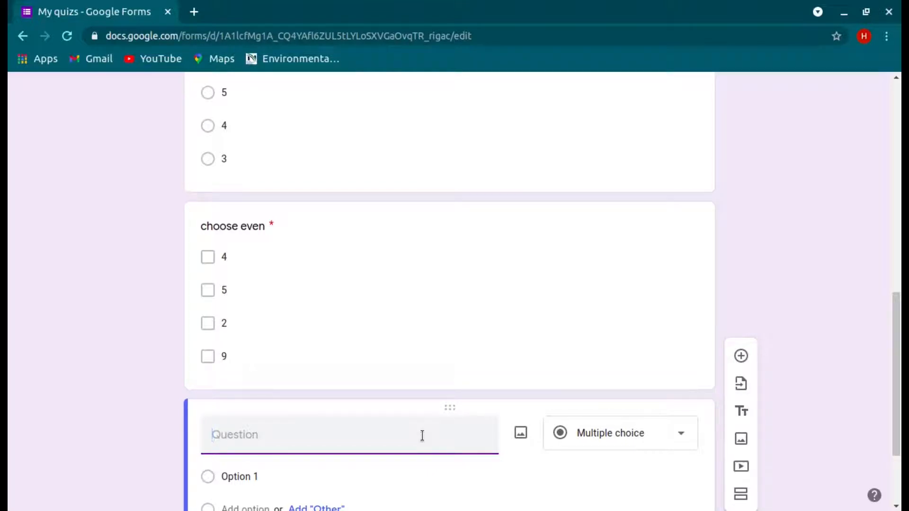
text(2-1=)
click(574, 440)
click(626, 121)
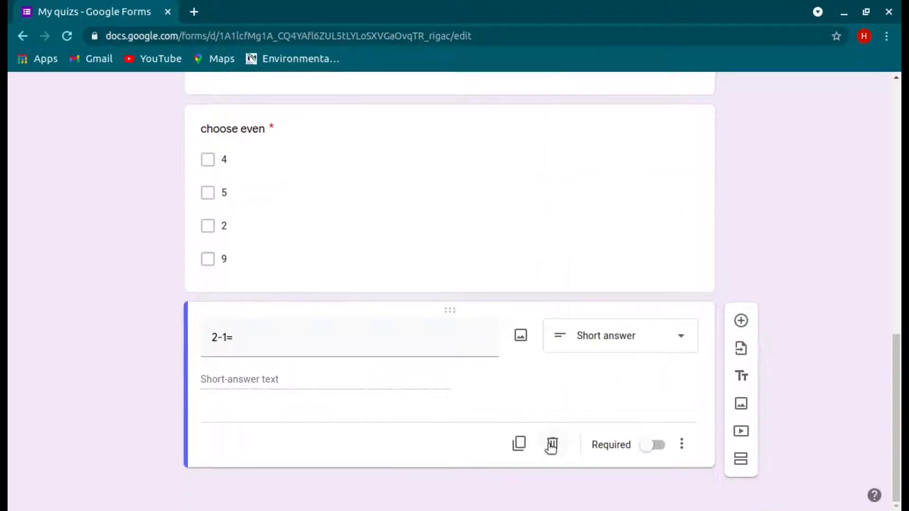
click(652, 445)
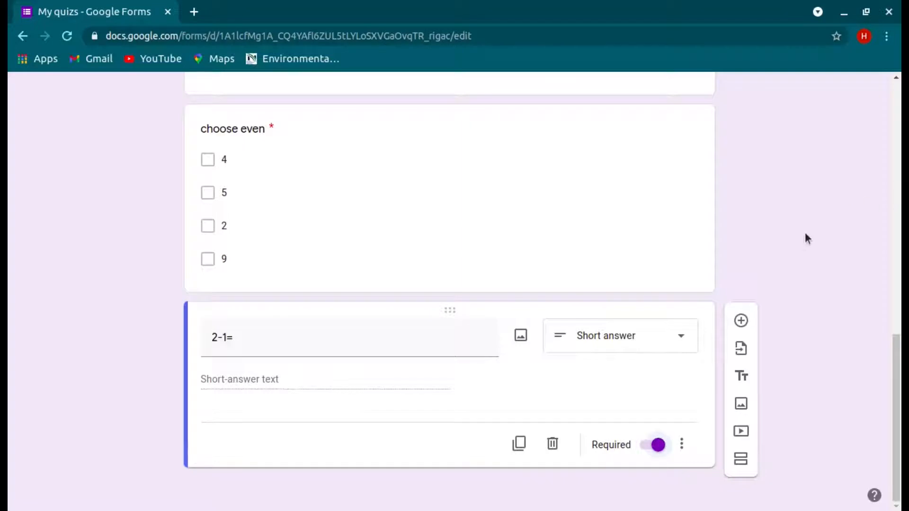
scroll(804, 240, up, 15)
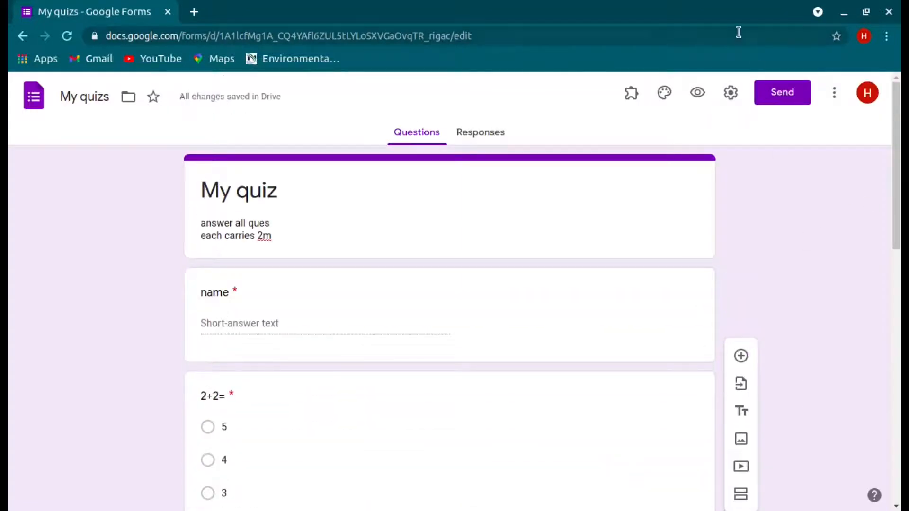
click(699, 92)
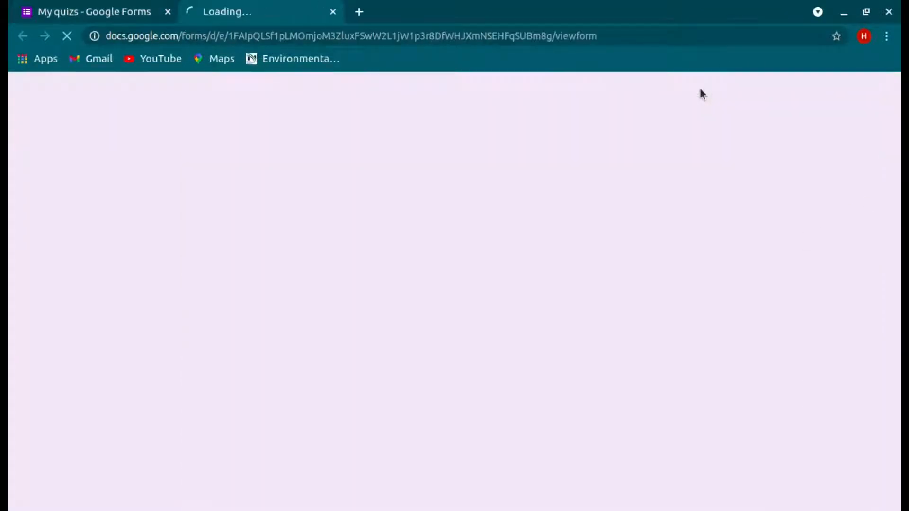
scroll(661, 336, down, 8)
scroll(662, 336, down, 4)
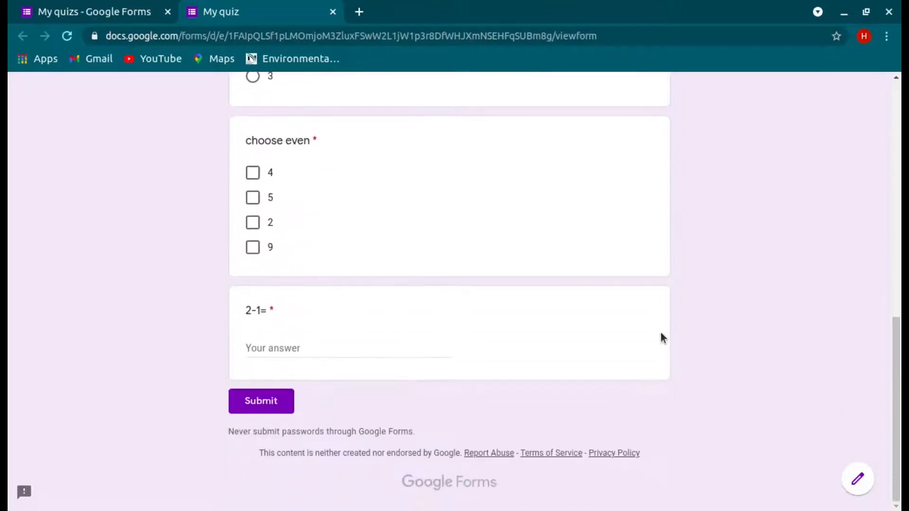
scroll(661, 336, up, 15)
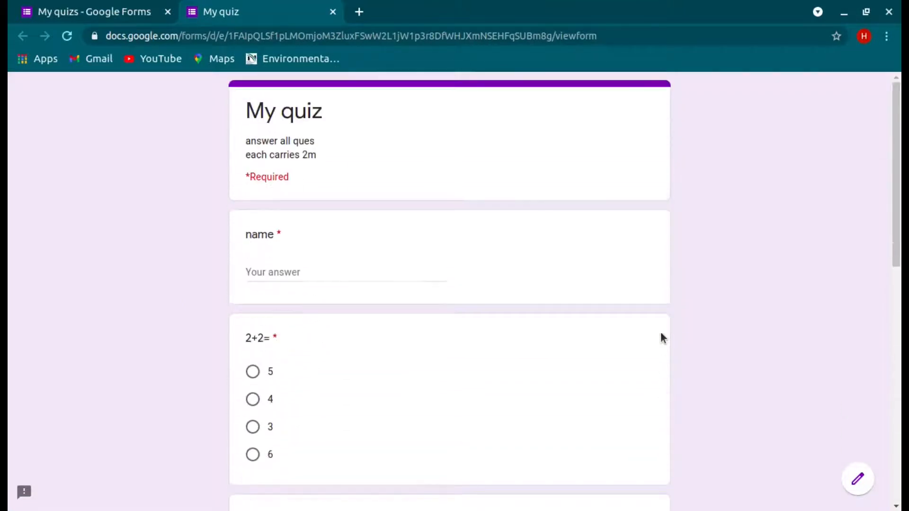
click(333, 11)
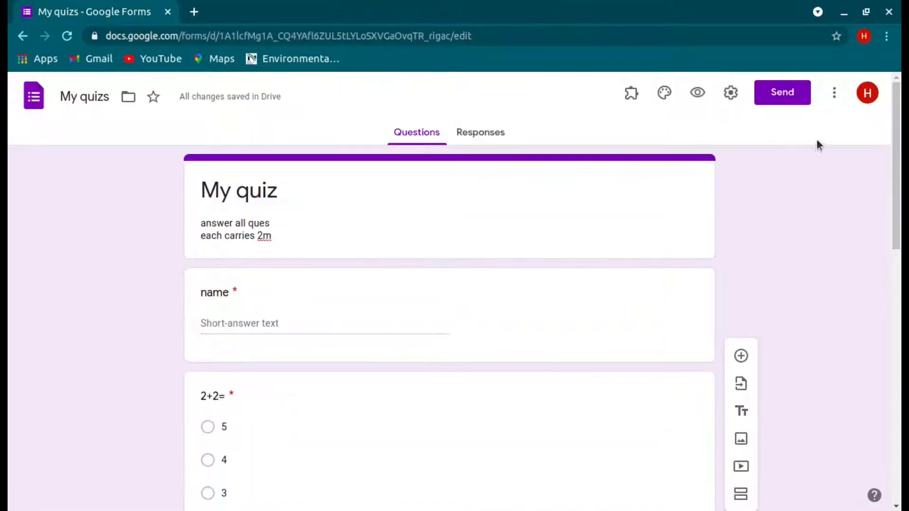
Step: Turn on Make this a quiz with marks released later, after manual review, and save
click(728, 94)
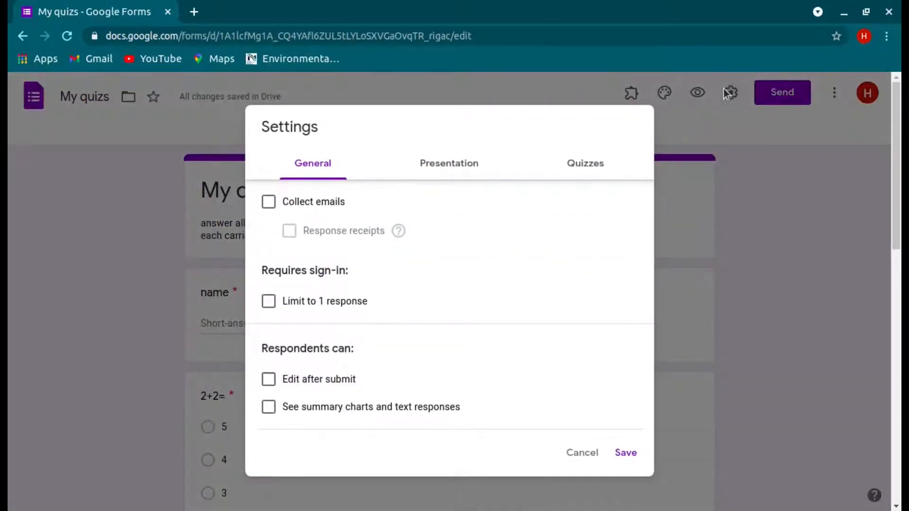
click(588, 170)
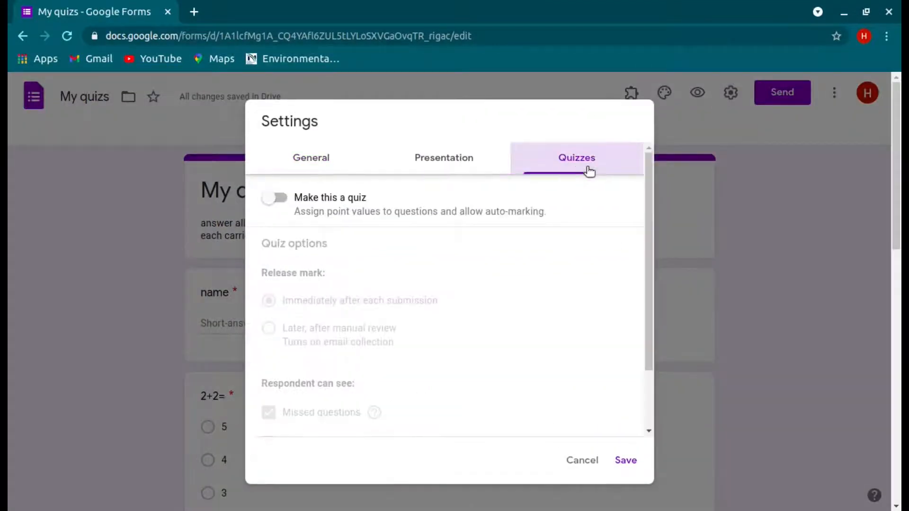
click(281, 198)
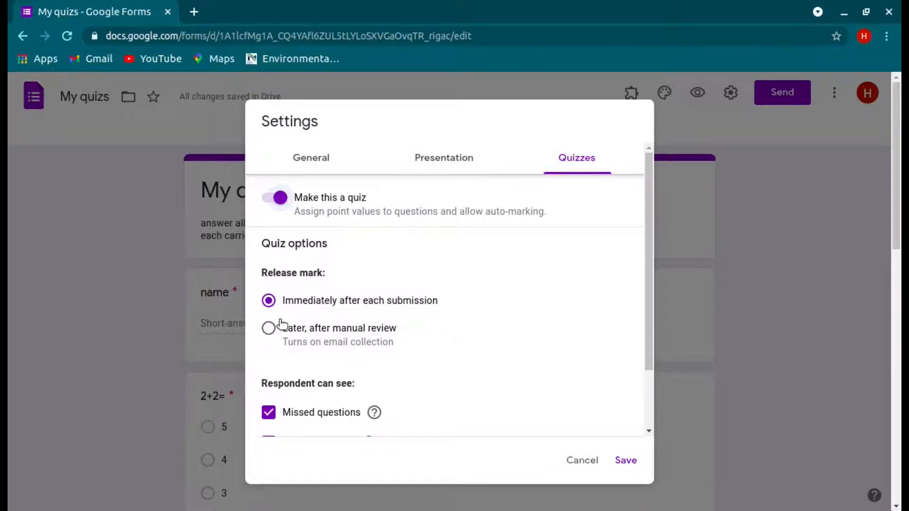
click(268, 327)
scroll(570, 352, down, 3)
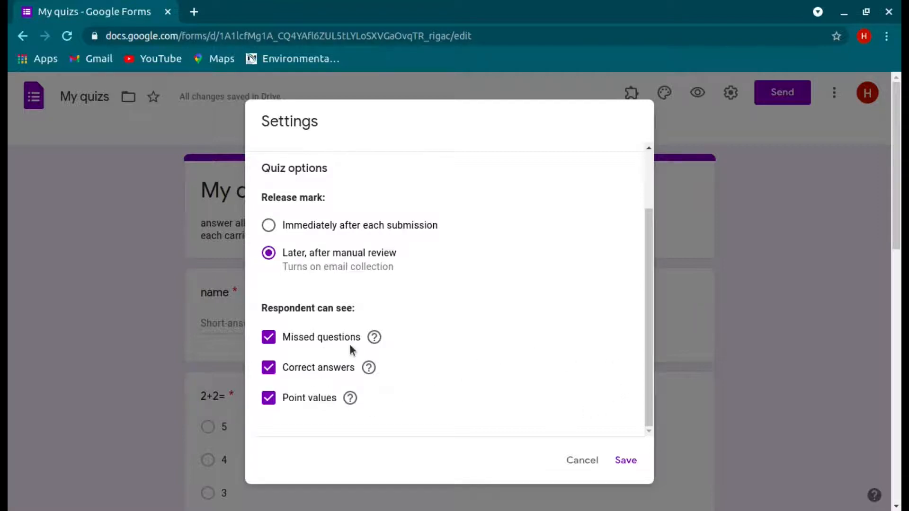
scroll(492, 357, up, 2)
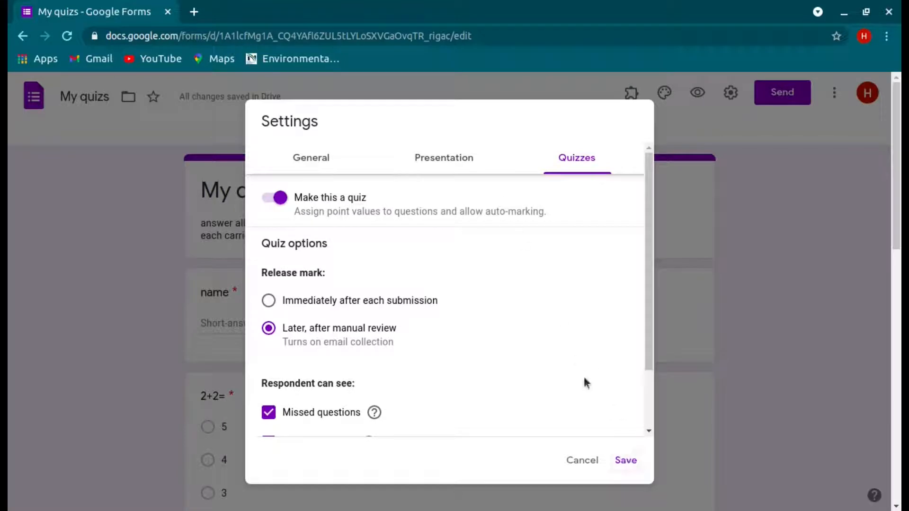
click(627, 459)
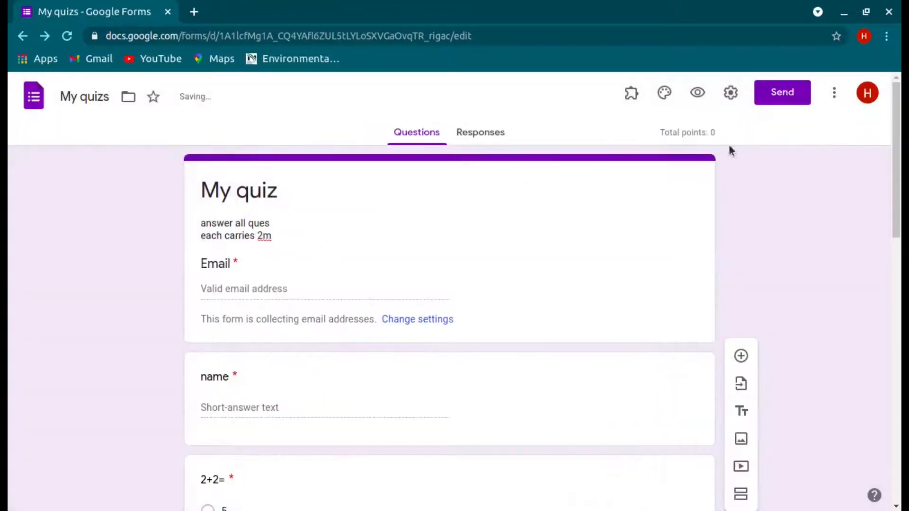
click(729, 94)
Step: Shuffle question order, hide the submit-another-response link, set confirmation message 'thankyou', and save
click(473, 161)
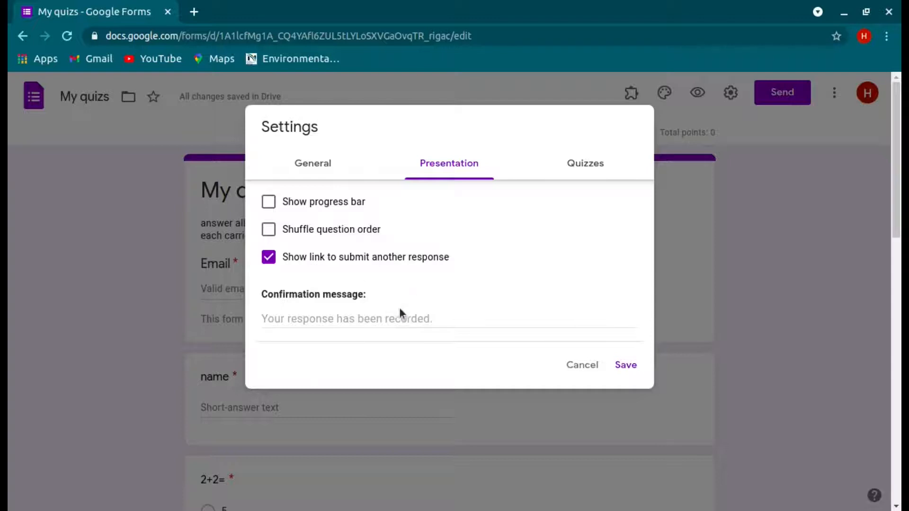
click(270, 258)
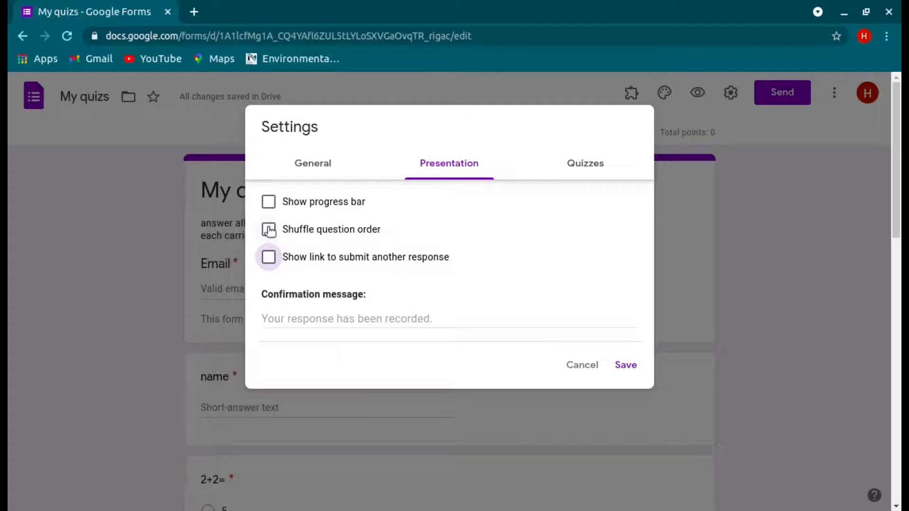
click(269, 230)
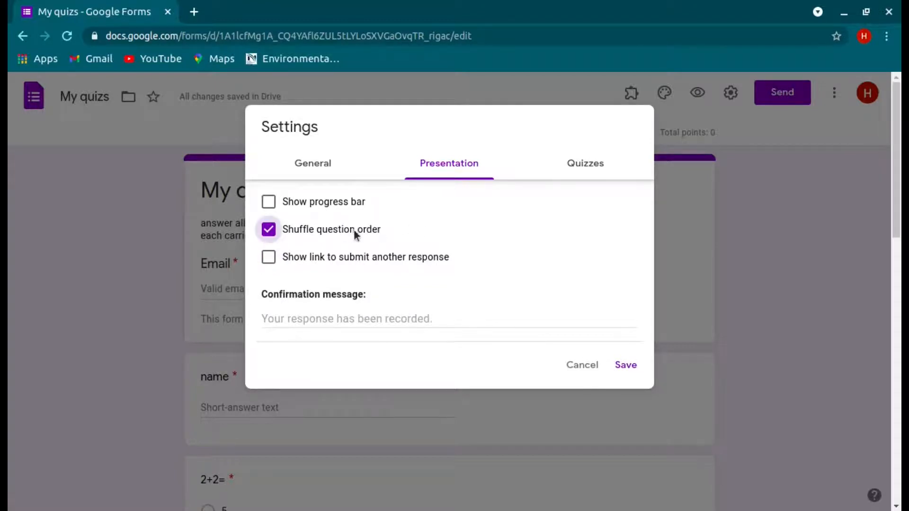
click(387, 320)
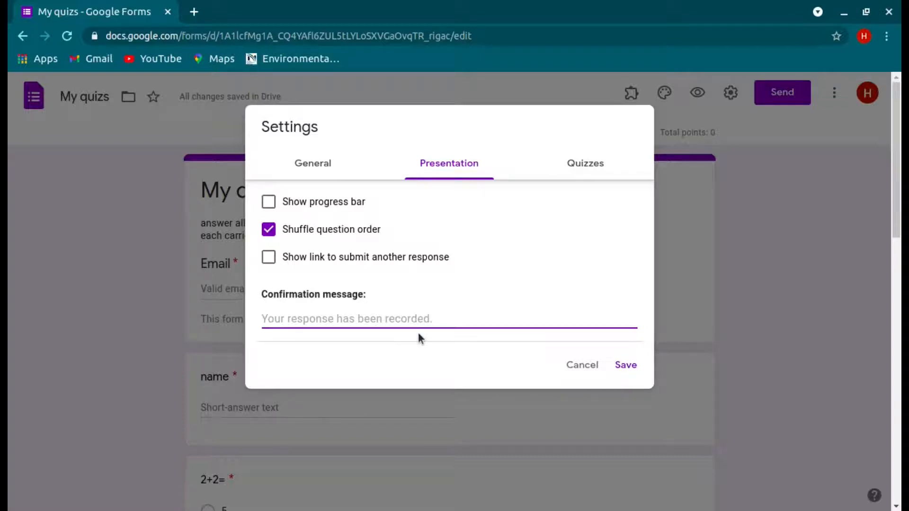
text(thankyou)
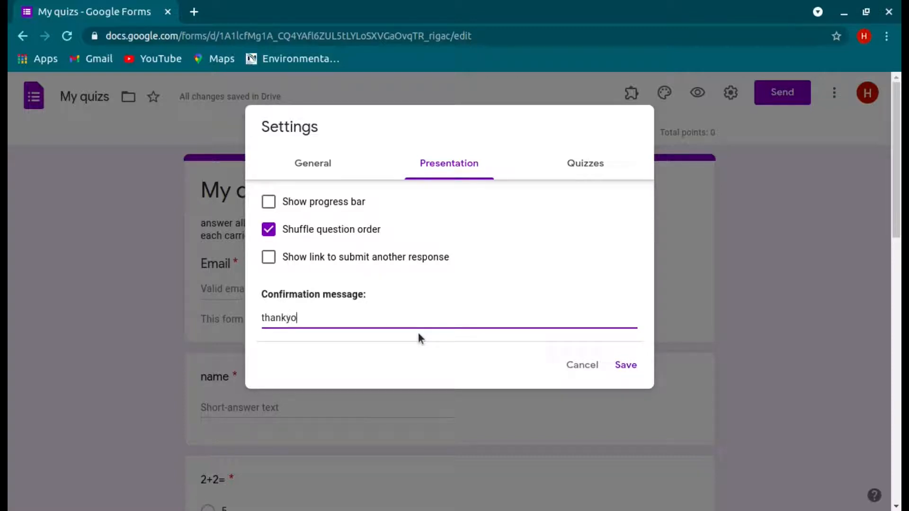
click(624, 366)
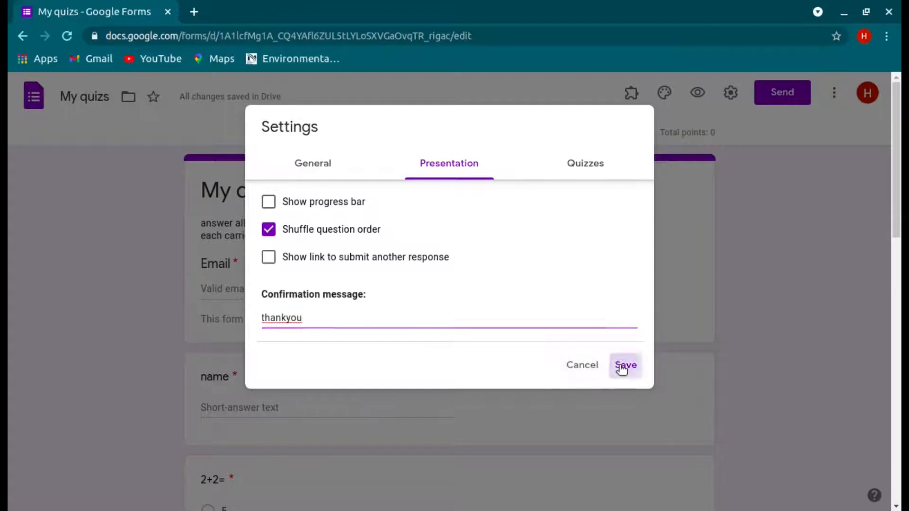
click(737, 101)
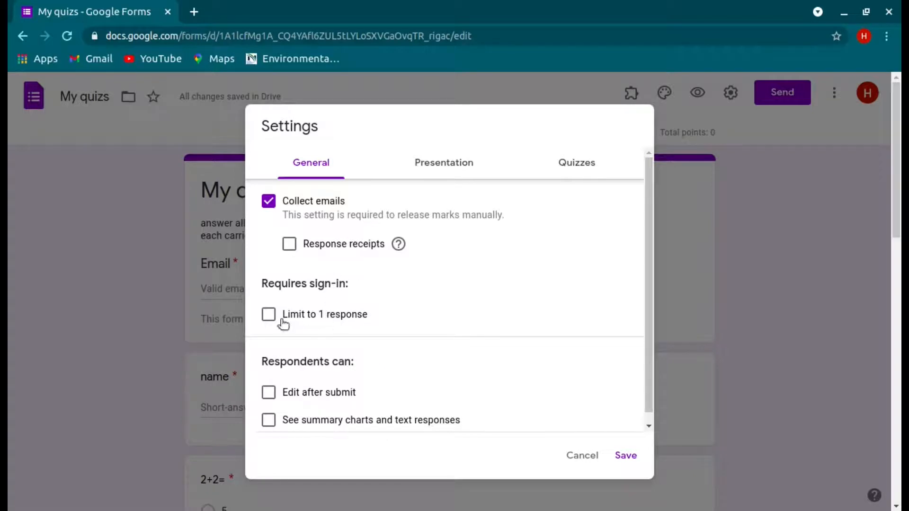
Step: Limit each respondent to 1 response and save the general settings
click(267, 314)
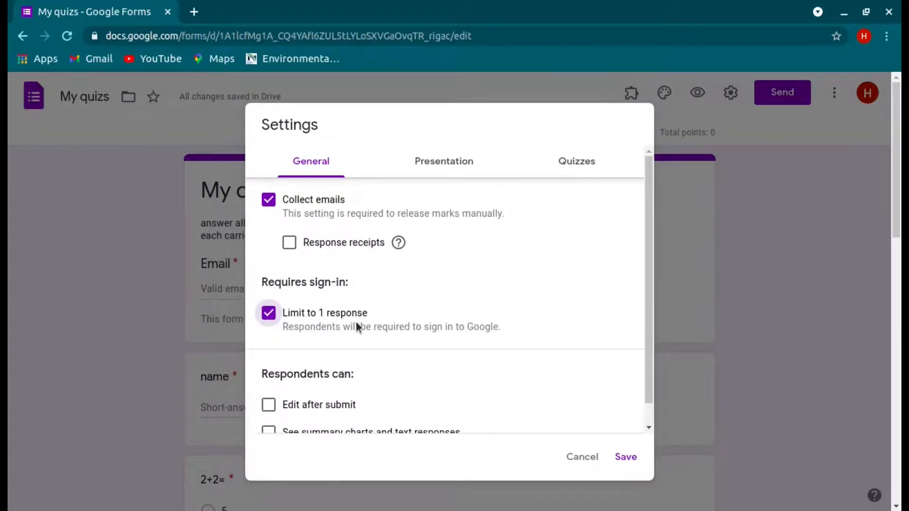
click(424, 167)
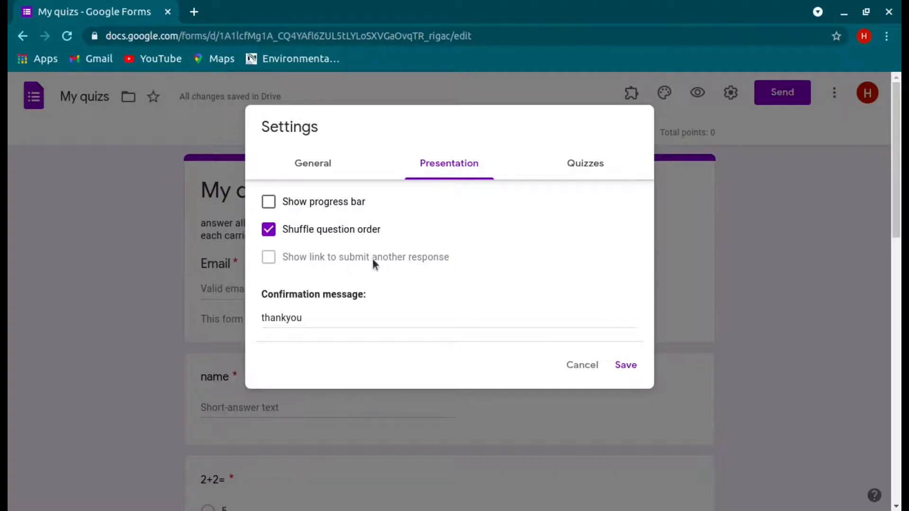
click(339, 170)
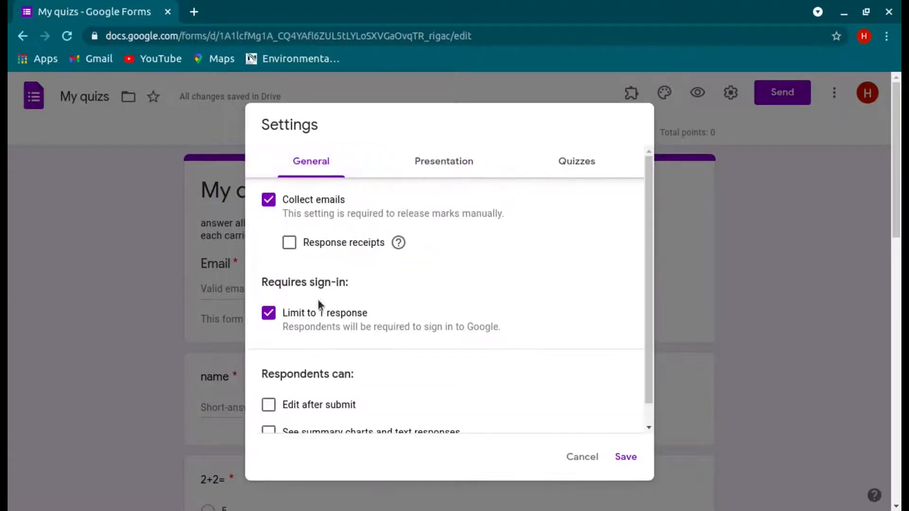
click(437, 158)
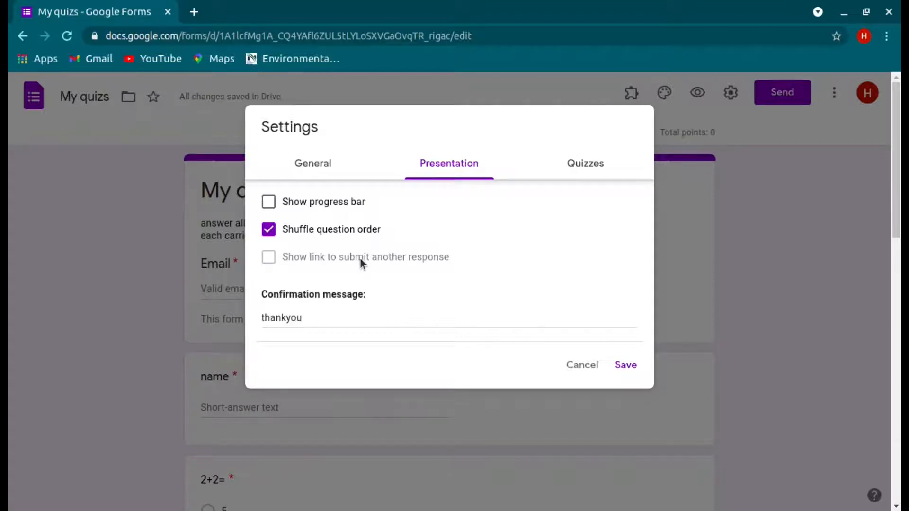
click(305, 161)
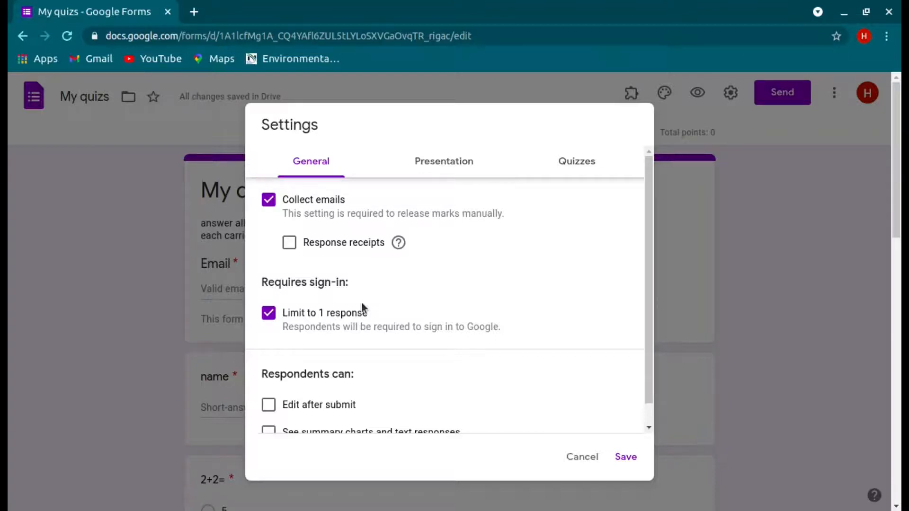
scroll(451, 367, down, 1)
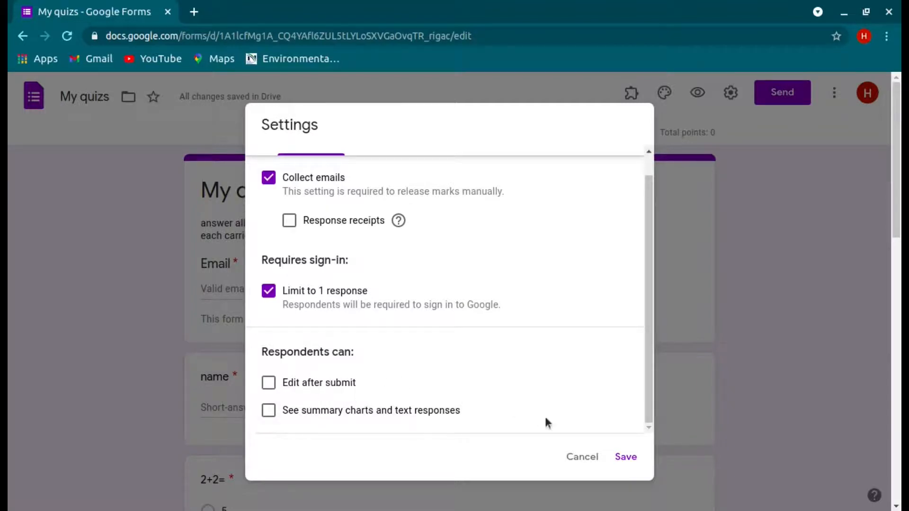
click(625, 456)
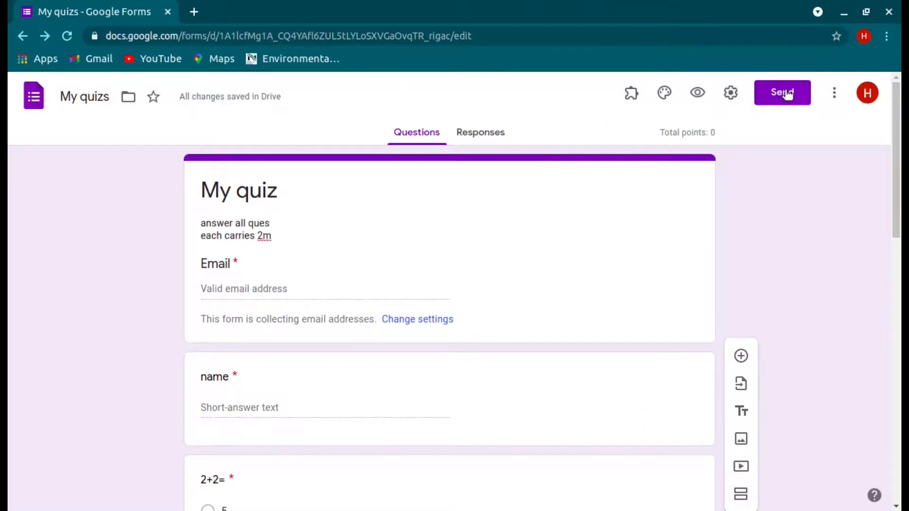
Step: Set the 2+2= answer key to 4 correct, worth 2 points
click(640, 263)
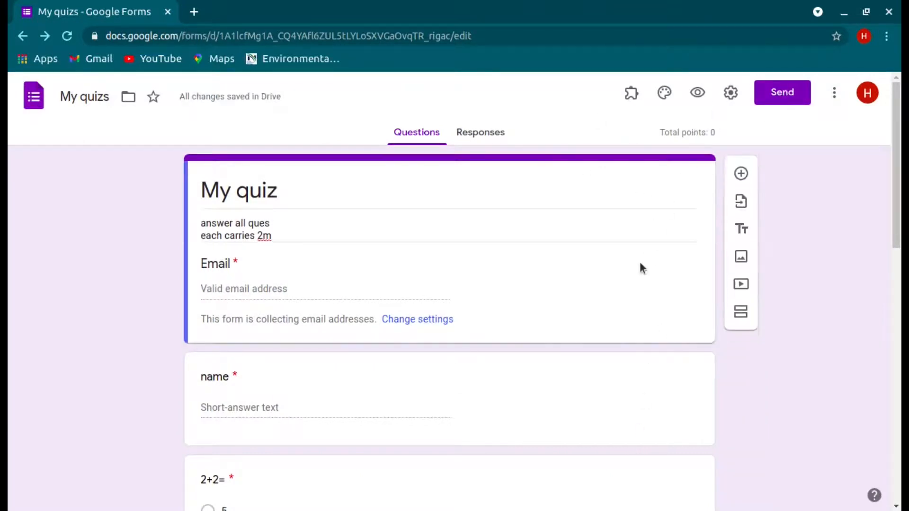
click(609, 375)
scroll(607, 373, down, 3)
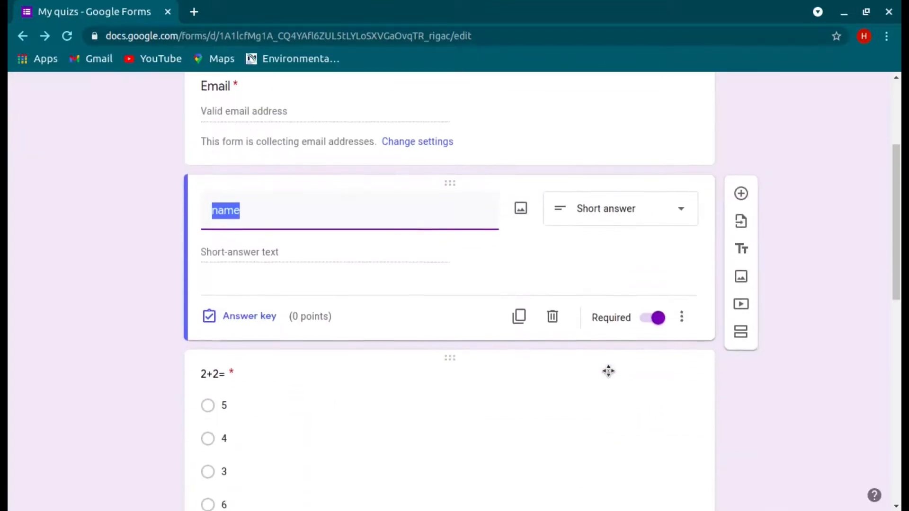
click(608, 375)
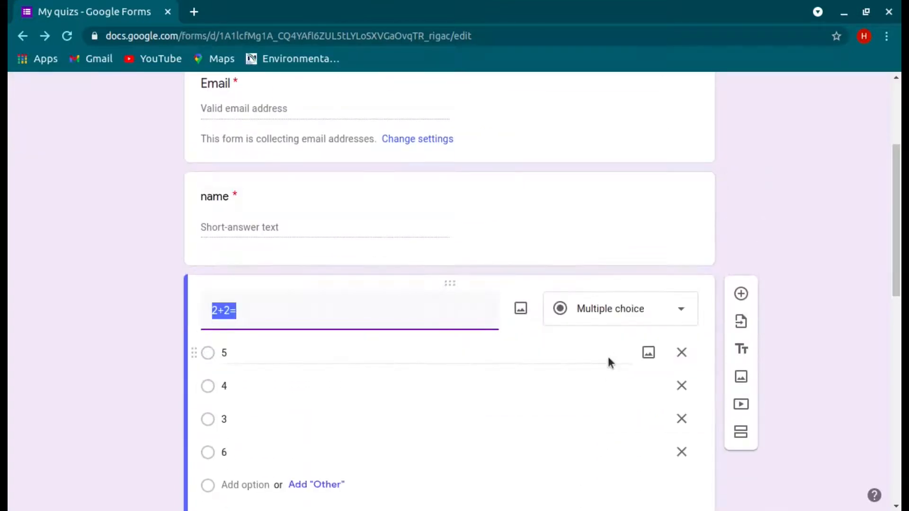
scroll(608, 356, down, 3)
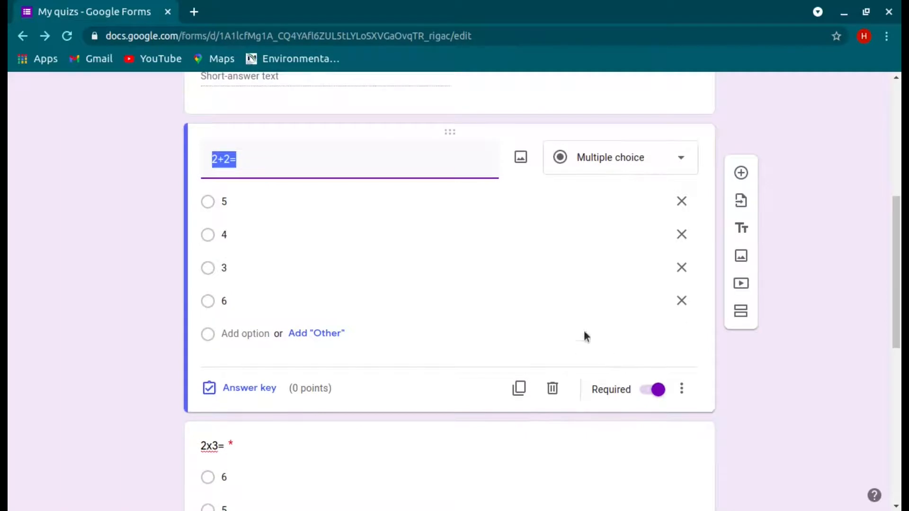
click(254, 387)
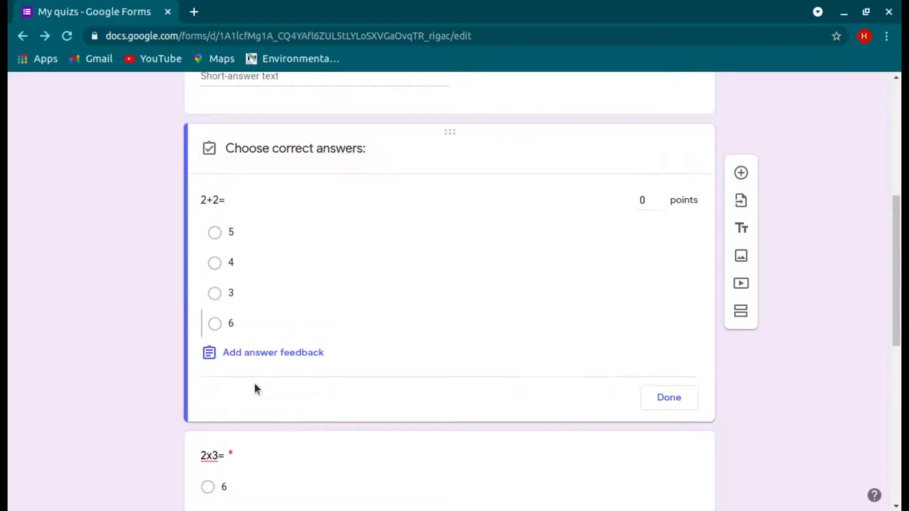
click(658, 197)
click(659, 196)
click(246, 263)
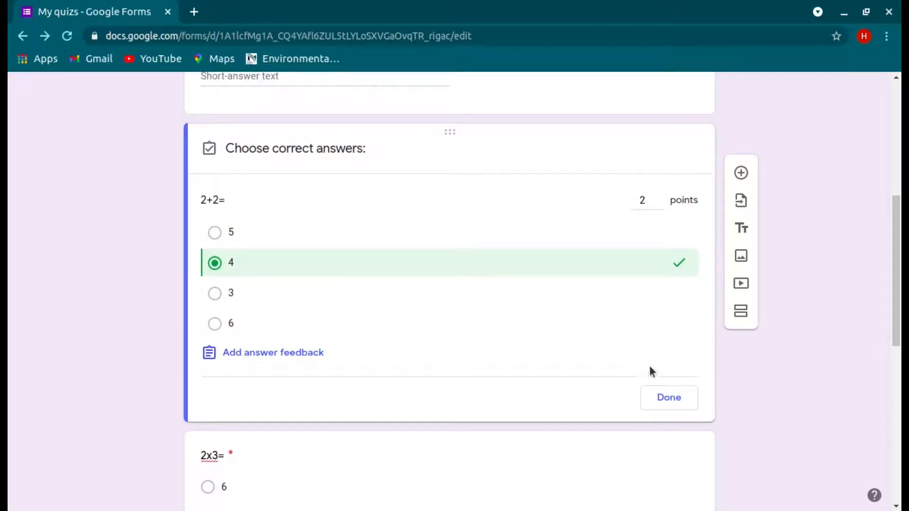
click(669, 397)
Step: Set the 2x3= answer key to 6 correct, worth 2 points
scroll(774, 444, down, 3)
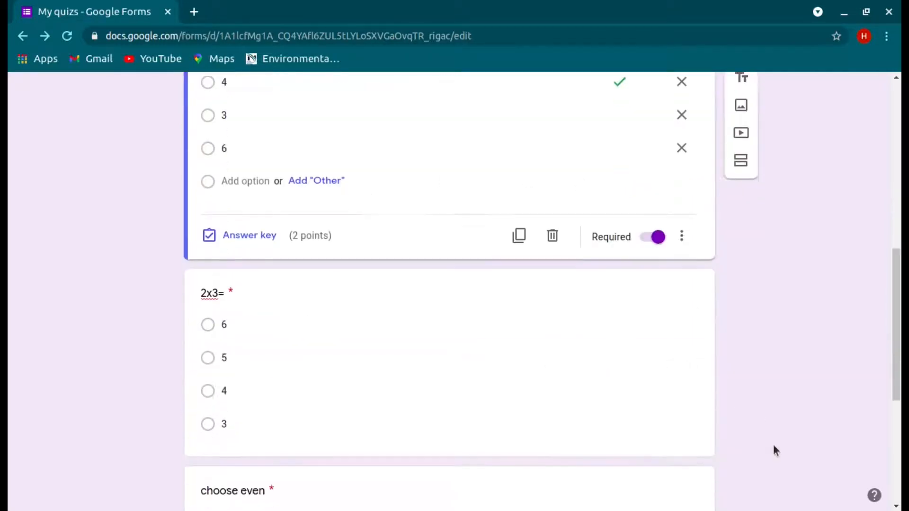
click(621, 423)
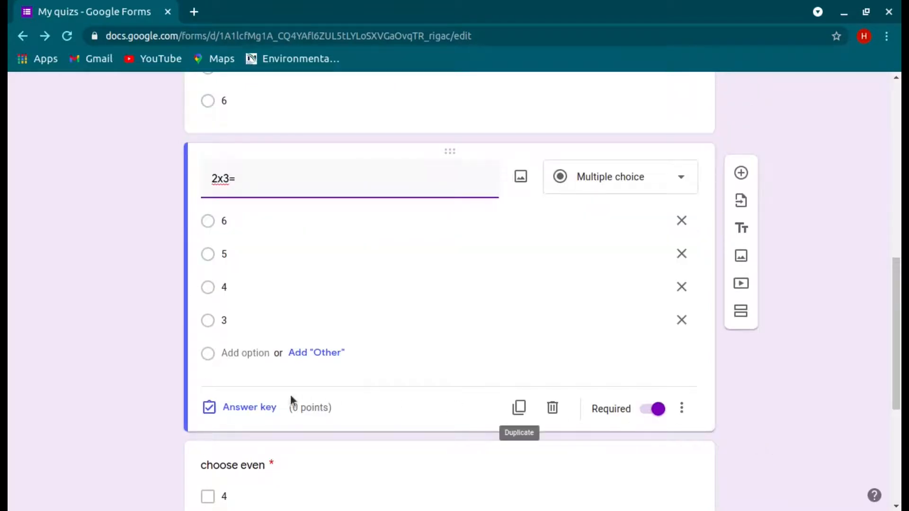
click(260, 405)
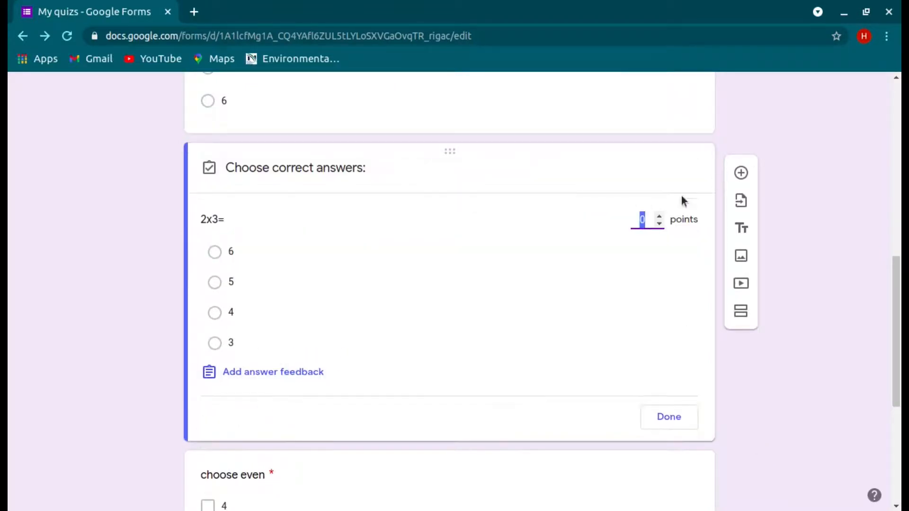
click(659, 216)
click(659, 216)
click(289, 260)
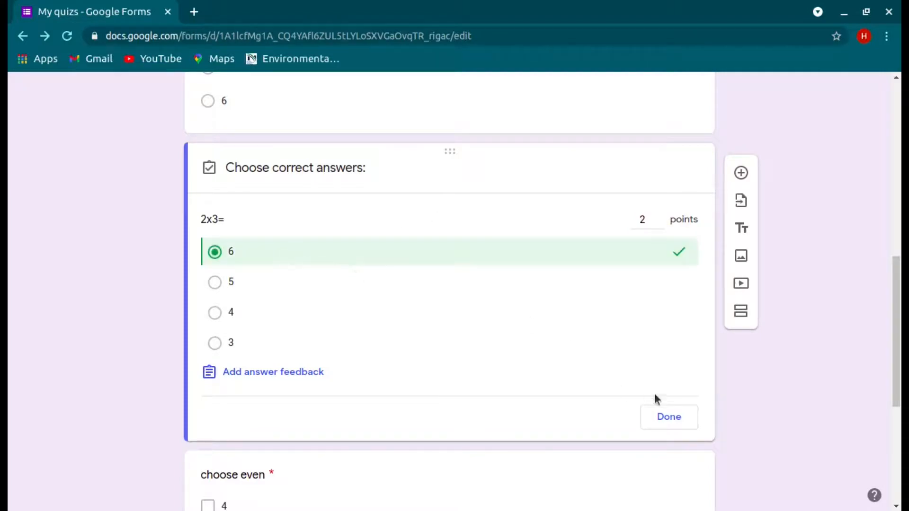
click(673, 409)
Step: Set the choose even answer key to 4 and 2 correct, worth 2 points
scroll(775, 435, down, 5)
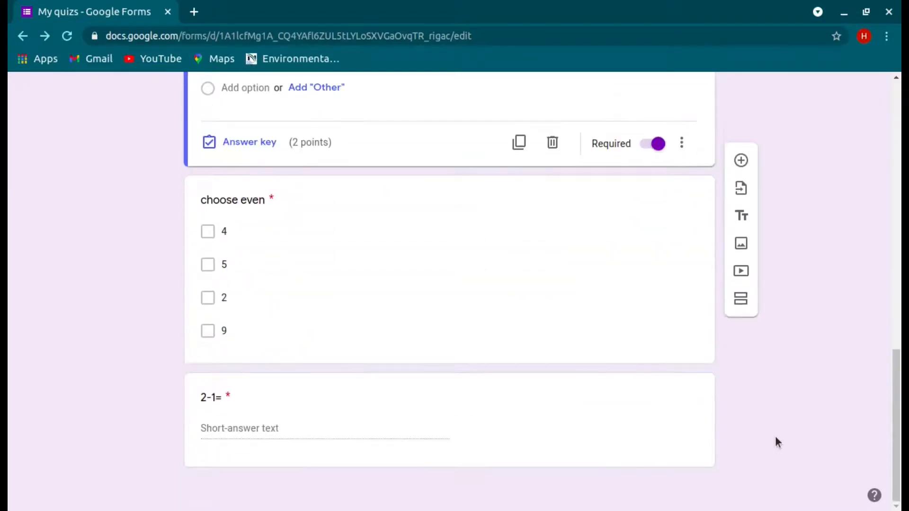
click(618, 351)
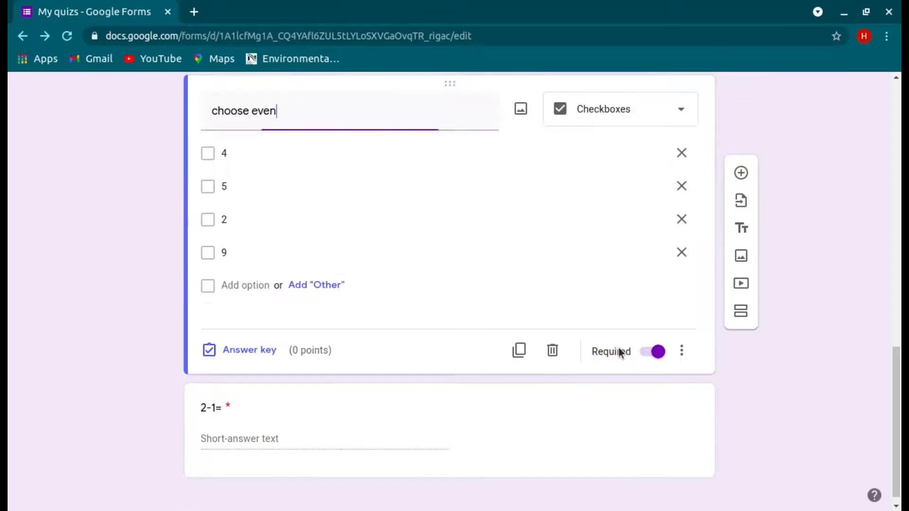
click(266, 349)
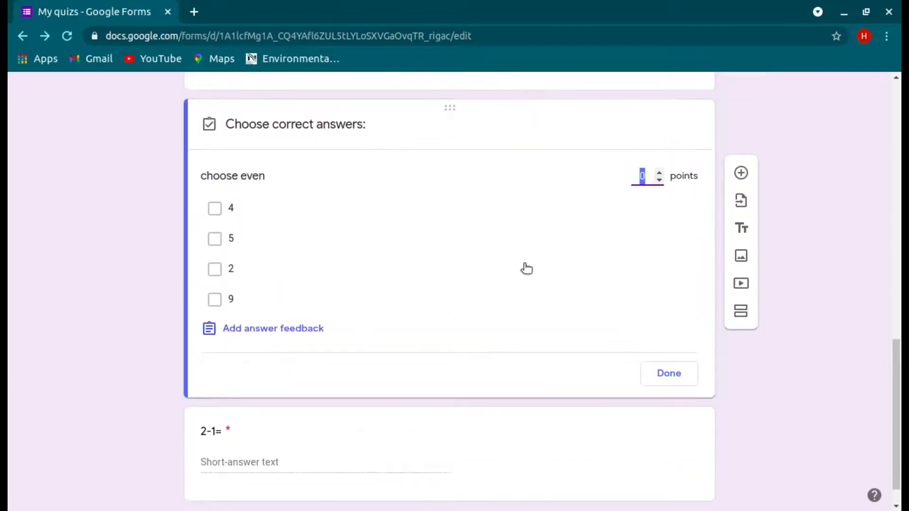
click(660, 172)
click(659, 172)
click(240, 220)
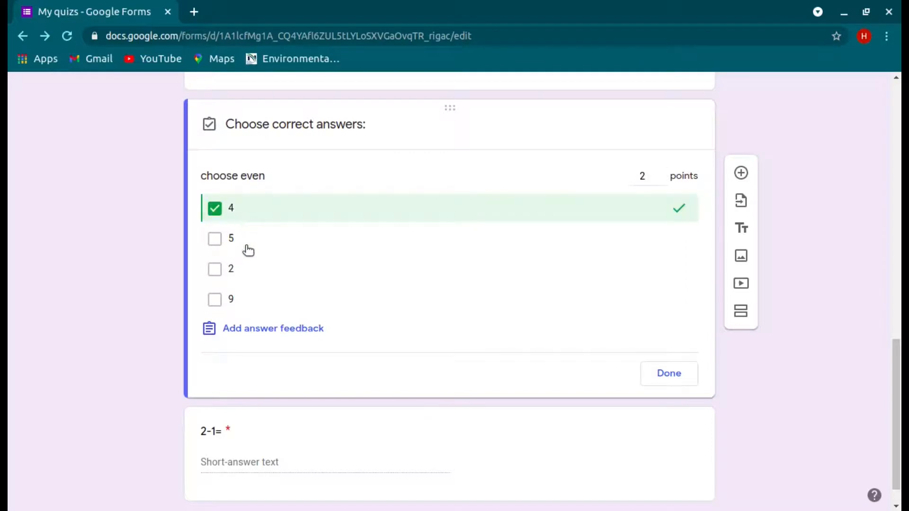
click(250, 270)
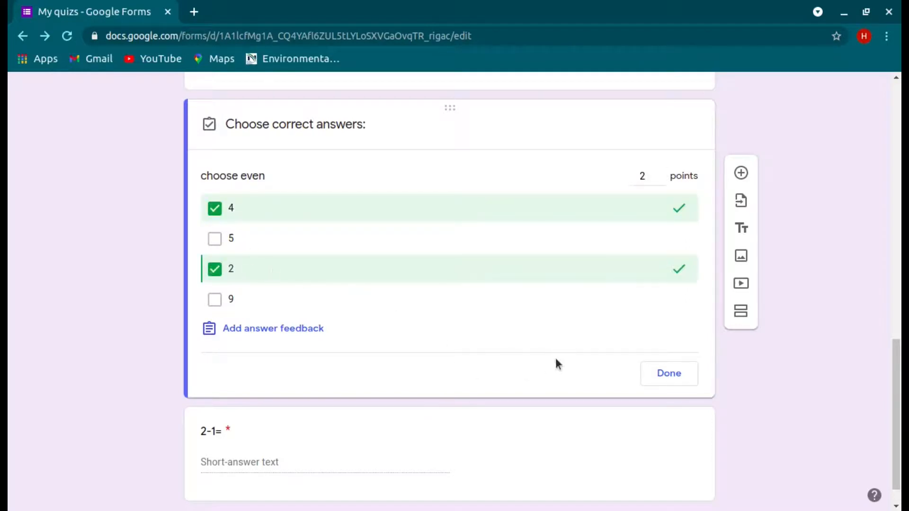
click(668, 376)
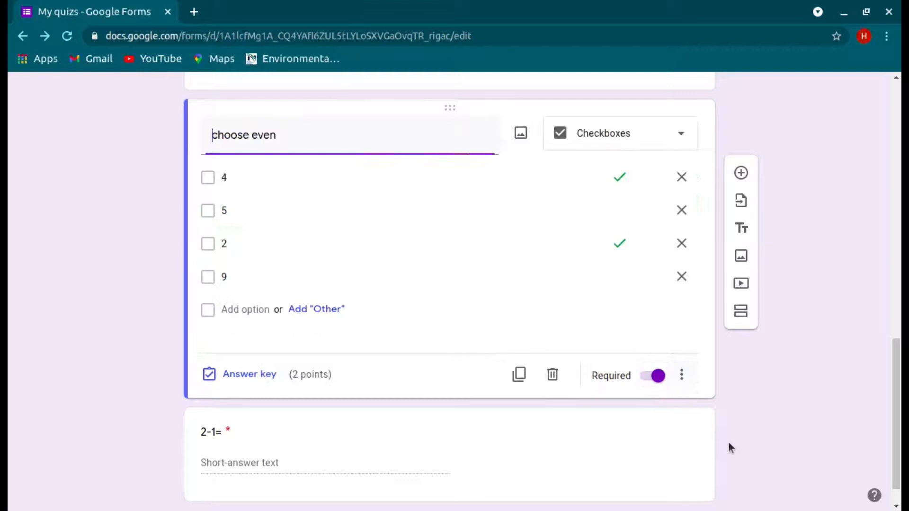
click(662, 456)
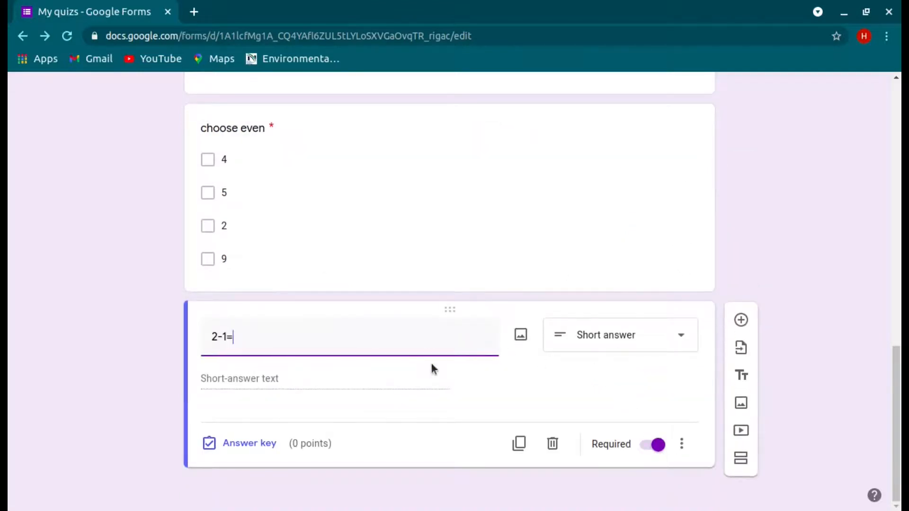
Step: Accept 1 and 01 for 2-1=, mark all other answers incorrect, and award 2 points
click(262, 439)
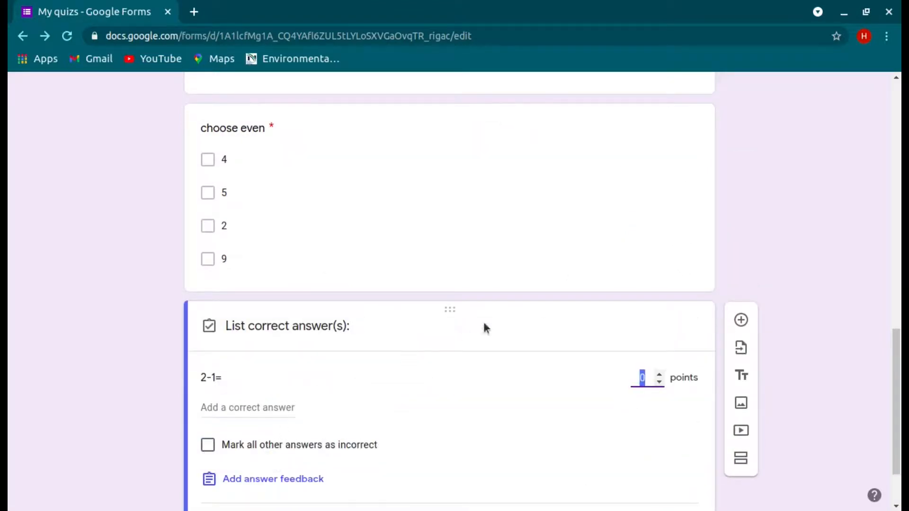
click(251, 404)
text(1)
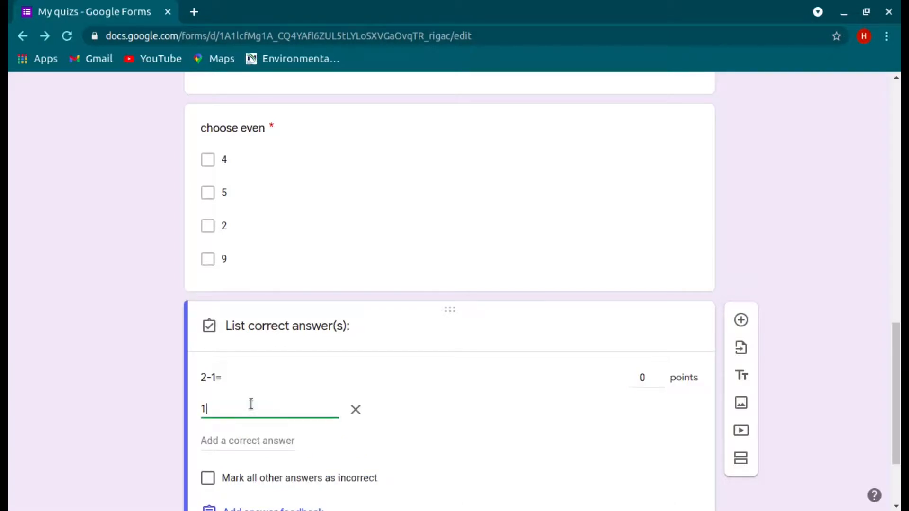
click(257, 441)
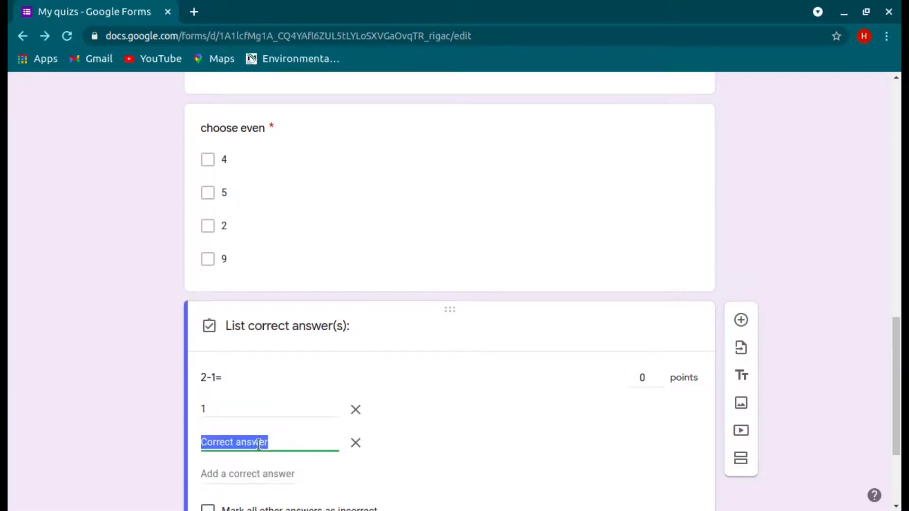
text(01)
scroll(359, 474, down, 3)
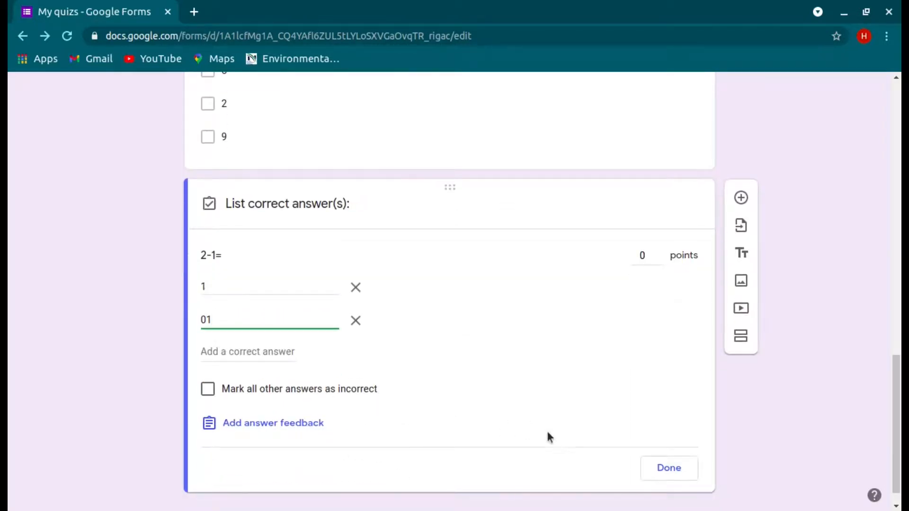
click(212, 390)
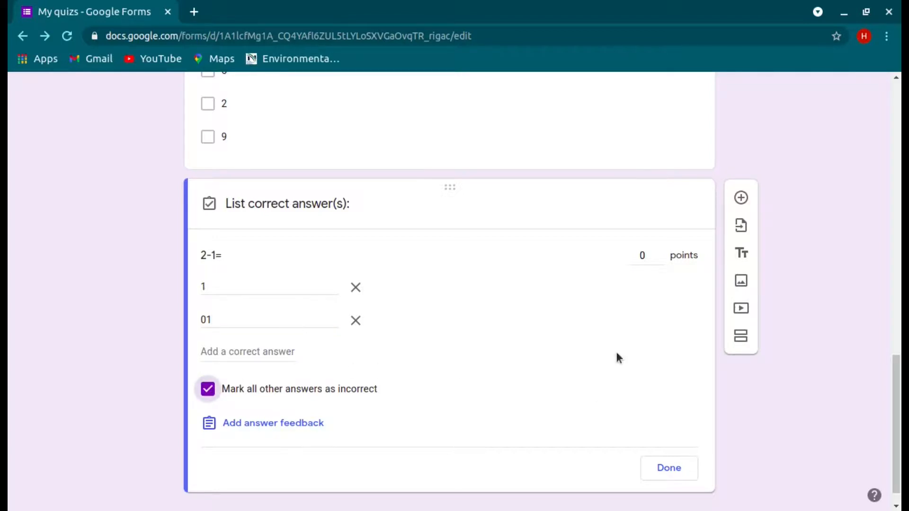
double_click(660, 253)
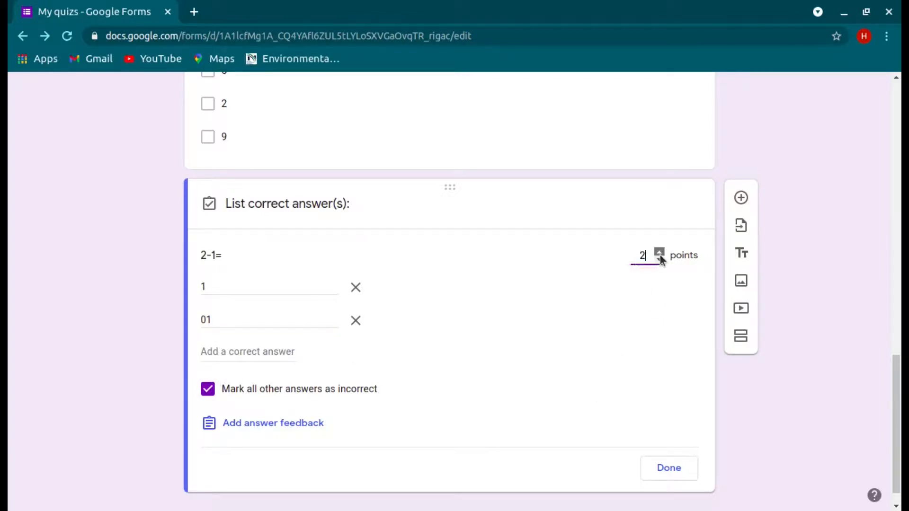
click(691, 476)
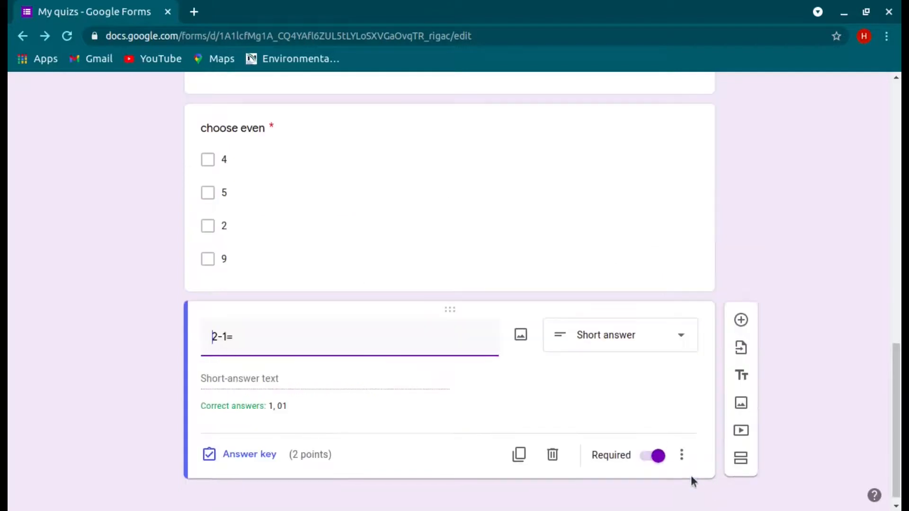
Step: Append '(answer in number only)' to the 2-1= question title, correcting the 'answe' typo
click(252, 344)
text((answe in numd)
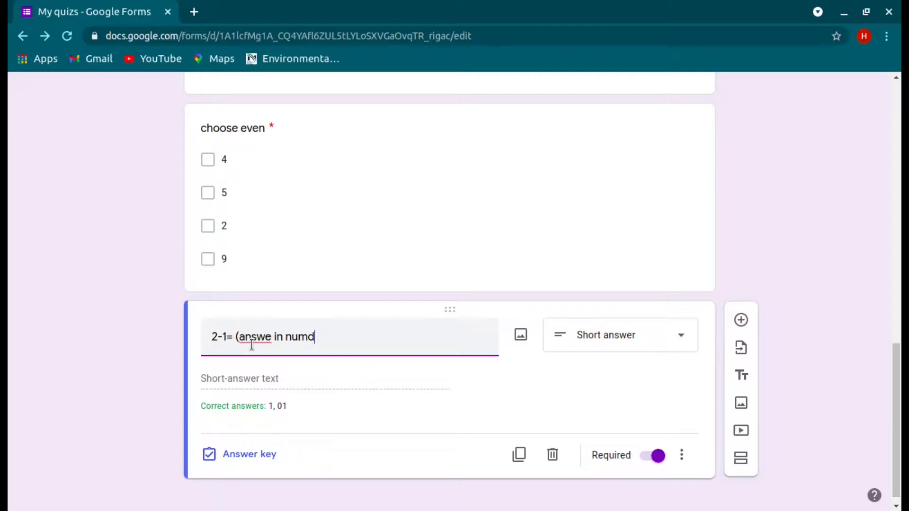
key(BackSpace)
text(ber only)
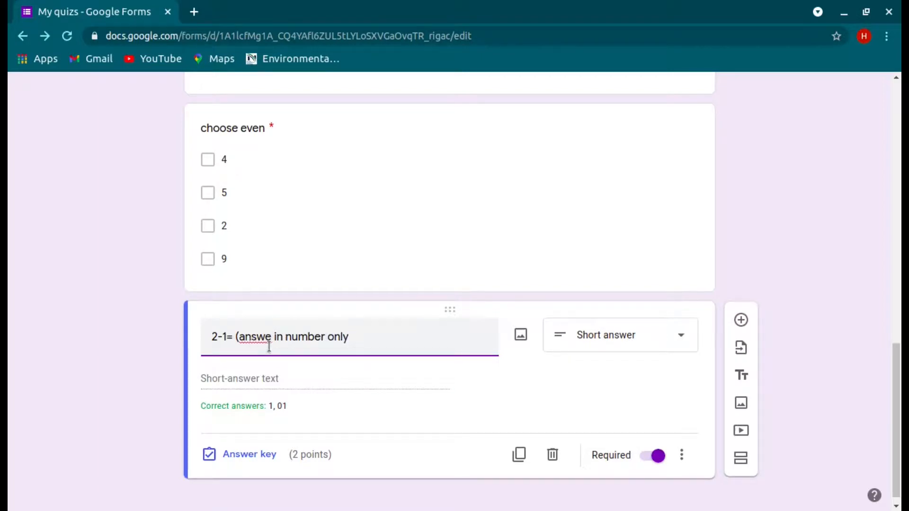
click(270, 340)
text(r)
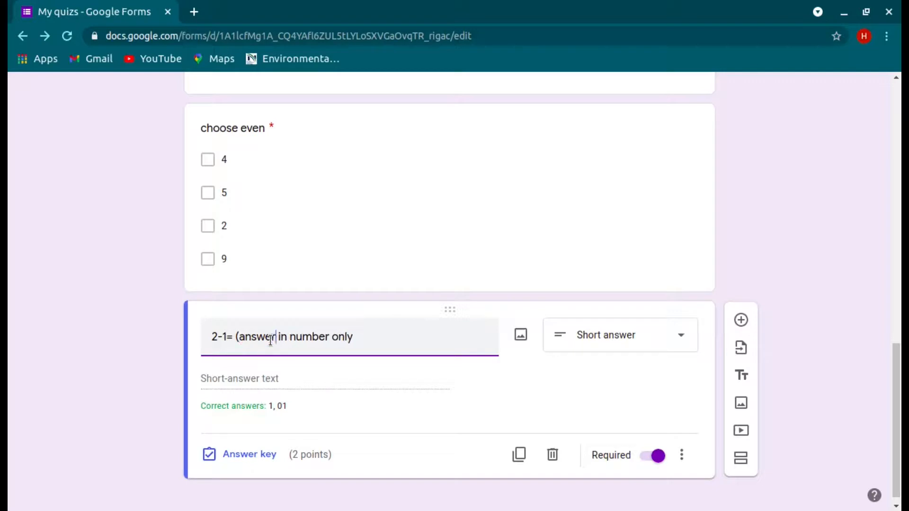
click(356, 337)
text())
Step: Copy the My quiz shareable link from the Send form dialog, then close the dialog
scroll(698, 380, up, 8)
scroll(698, 384, up, 6)
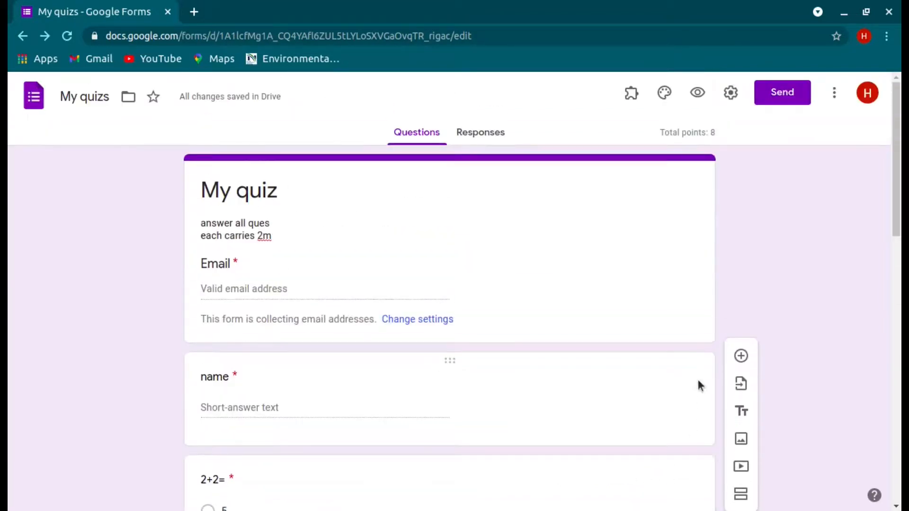
click(776, 91)
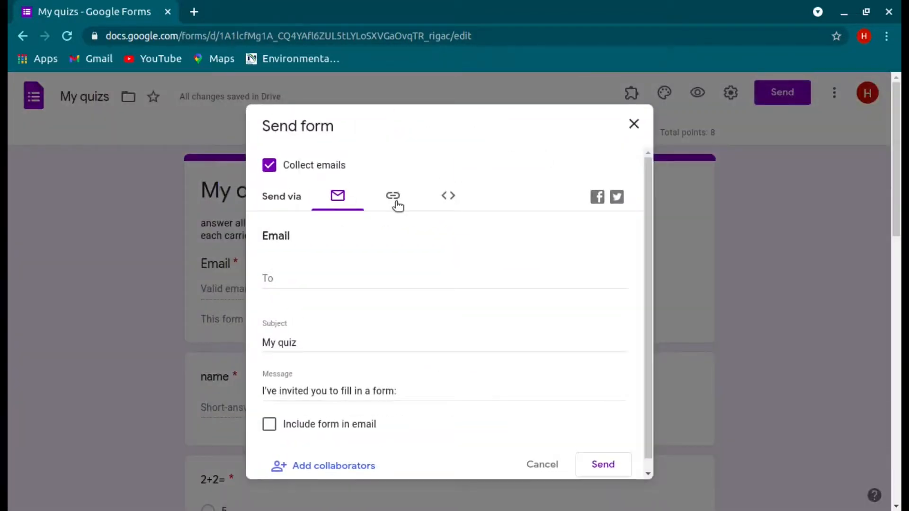
click(396, 204)
click(603, 312)
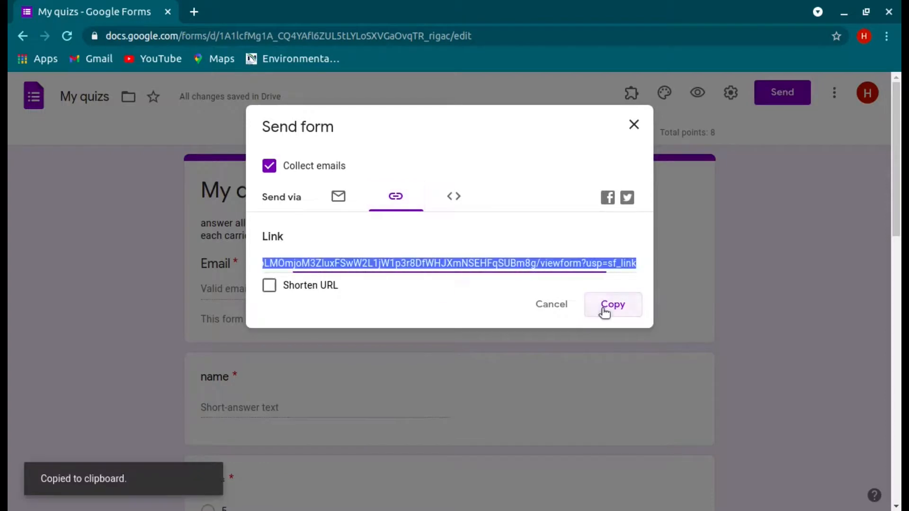
click(633, 126)
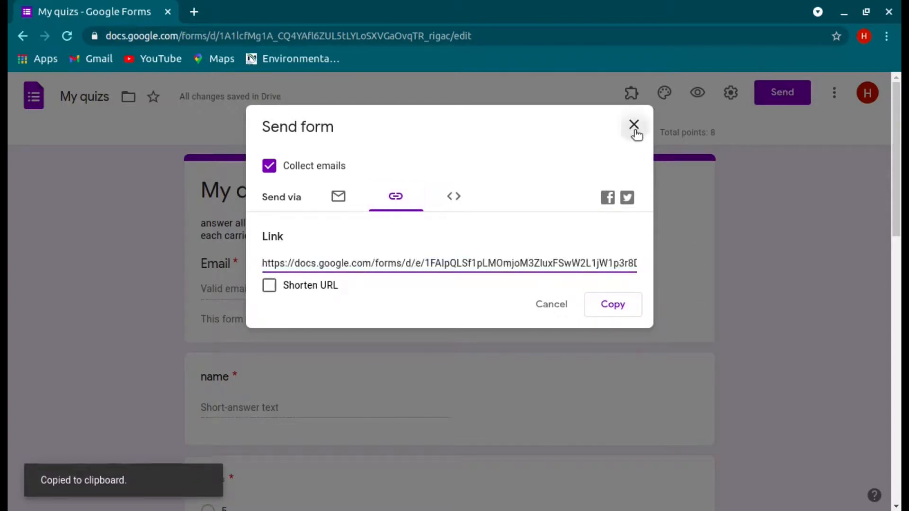
Step: Load the copied quiz link in a new tab and enter the respondent's email
click(191, 12)
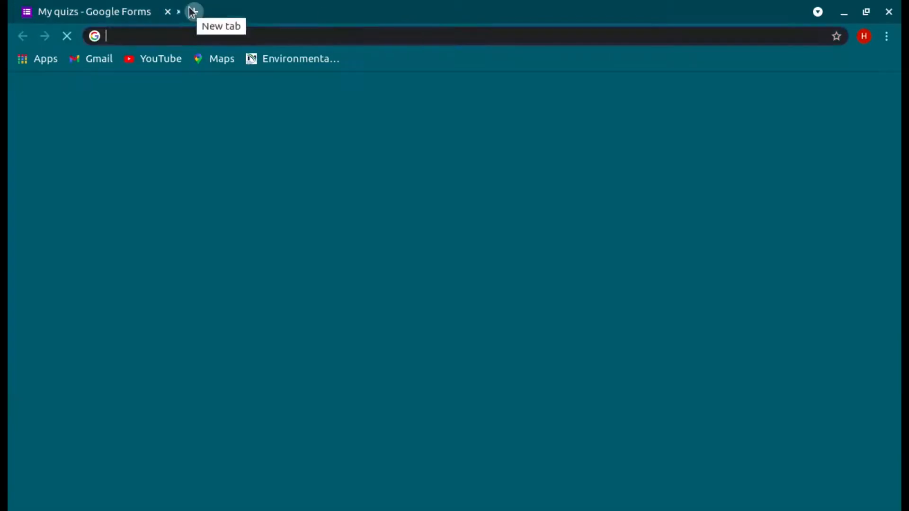
key(ctrl+v)
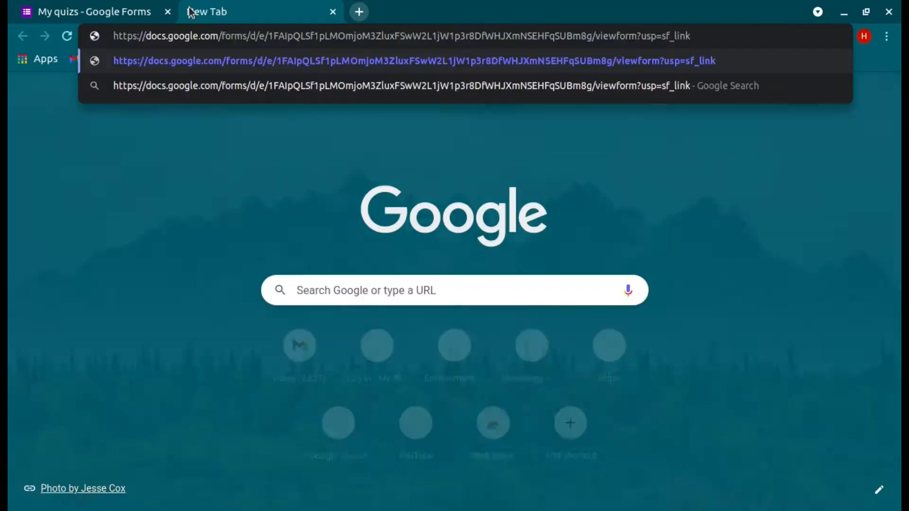
key(Return)
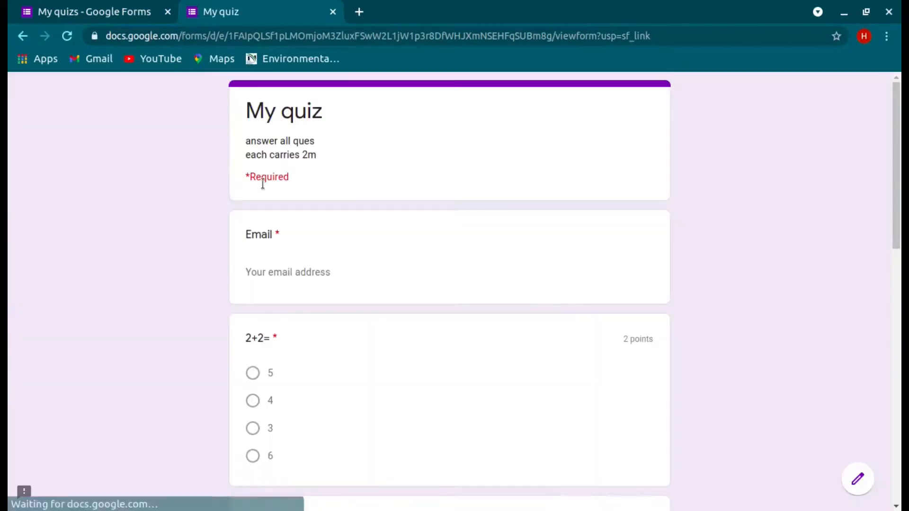
click(316, 265)
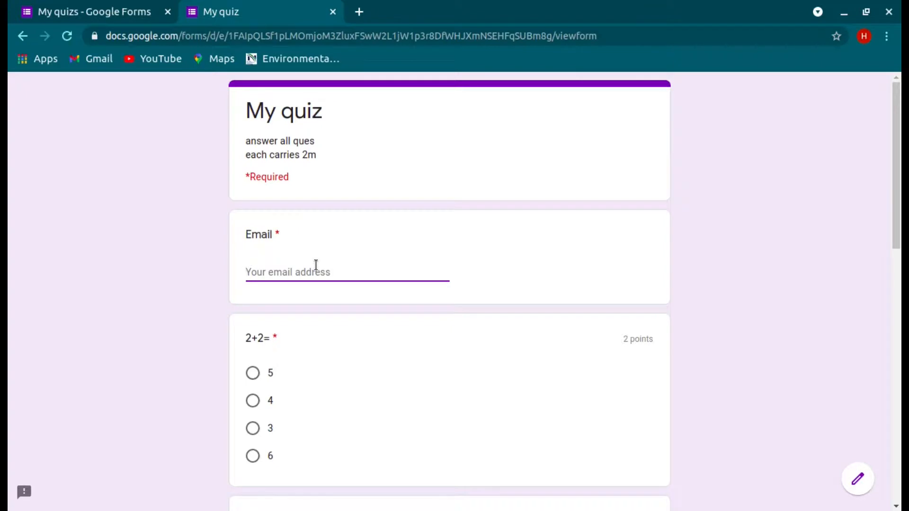
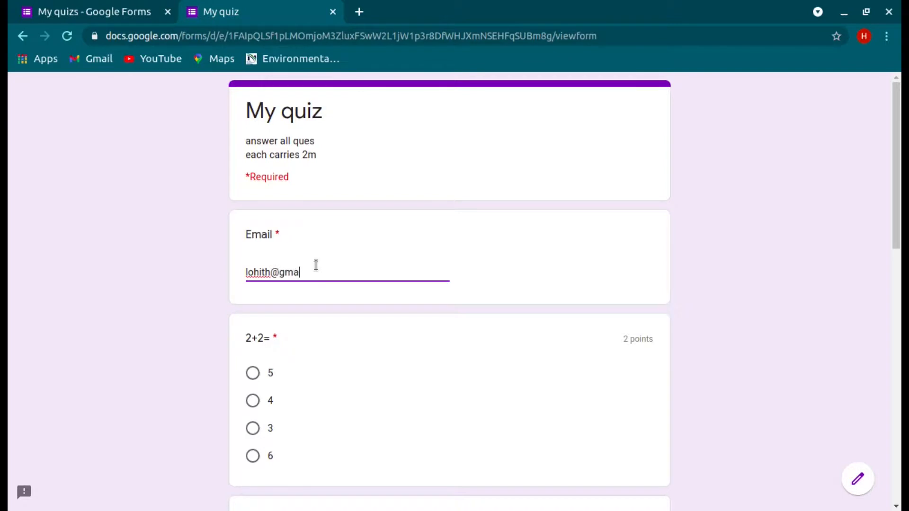
Step: Answer 4 for 2+2=, tick 5 and 9 under choose even, and pick 6 for 2x3=
click(254, 401)
scroll(345, 414, down, 5)
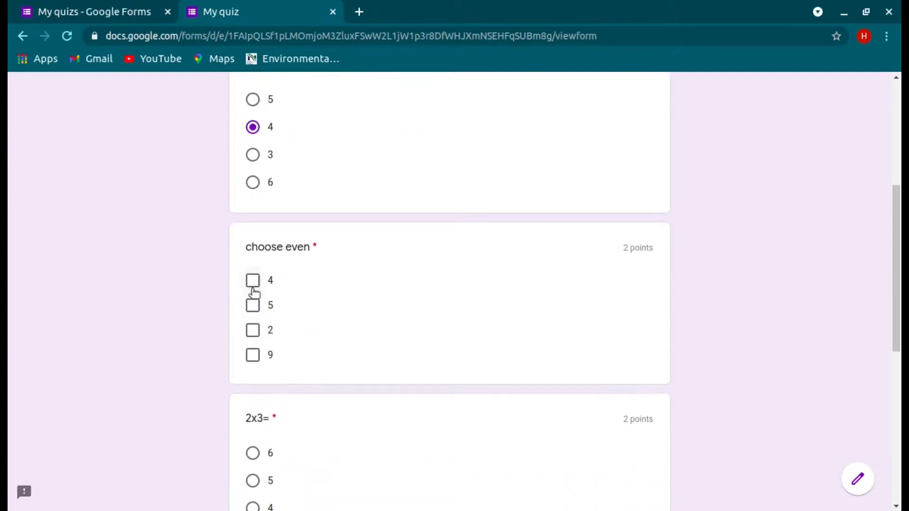
click(254, 305)
click(260, 355)
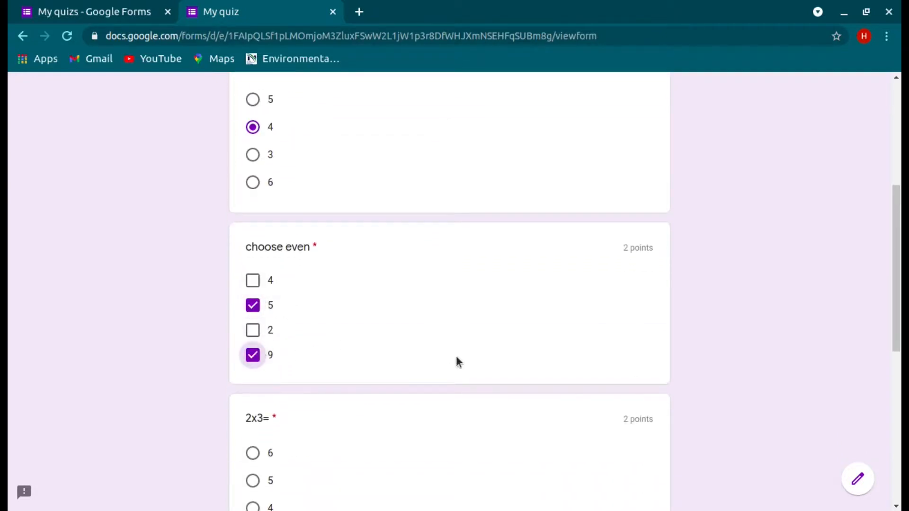
scroll(459, 363, down, 3)
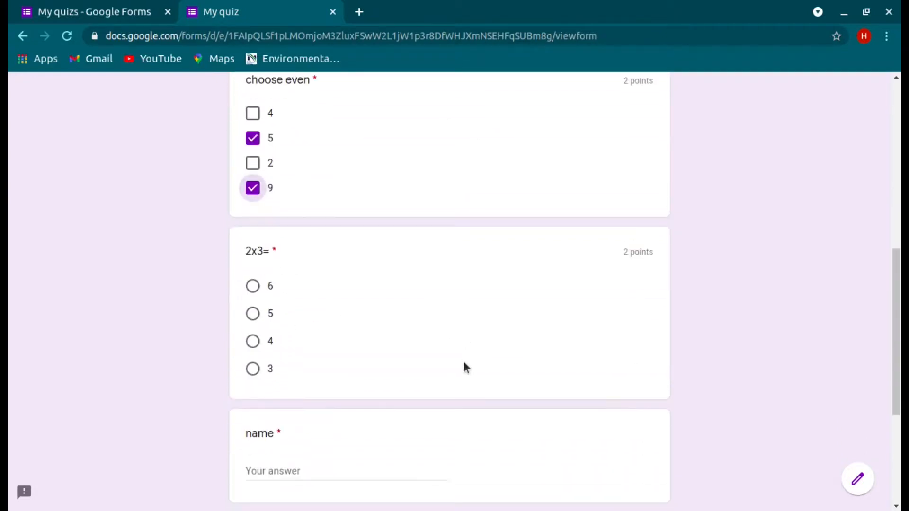
click(272, 287)
scroll(349, 388, down, 2)
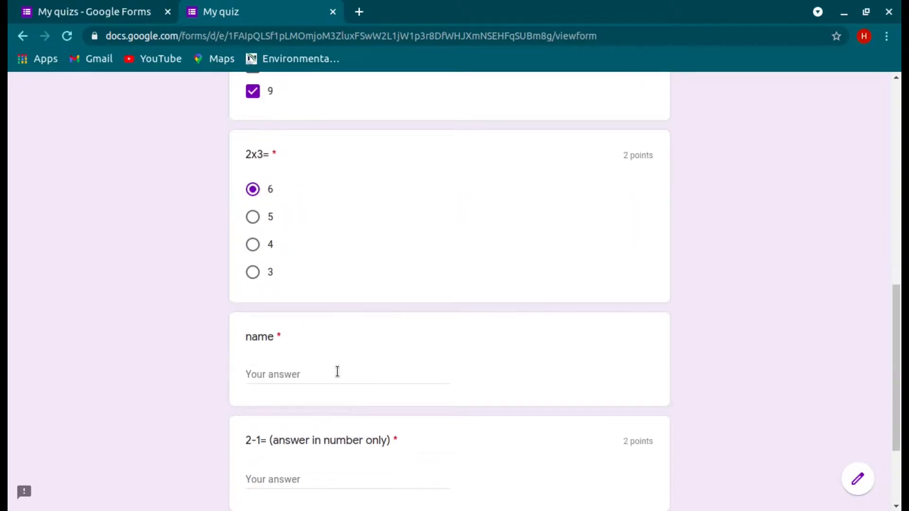
Step: Enter the respondent's name, answer 1 for 2-1=, and submit the quiz
click(337, 371)
text(lohi)
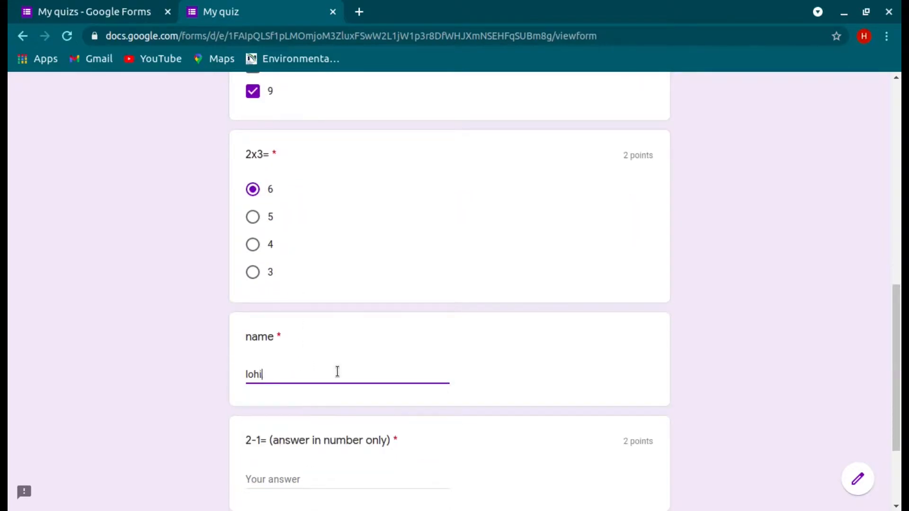
text(th)
scroll(337, 372, down, 2)
click(332, 376)
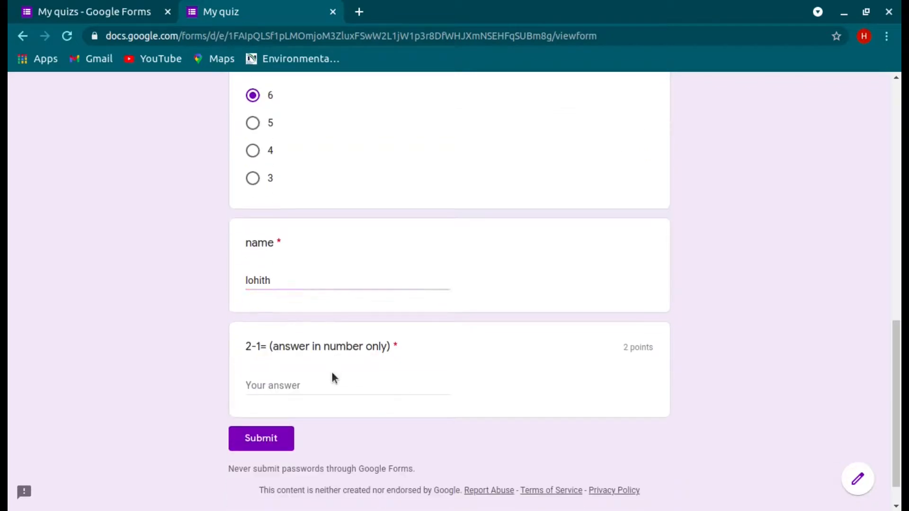
click(332, 384)
text(1)
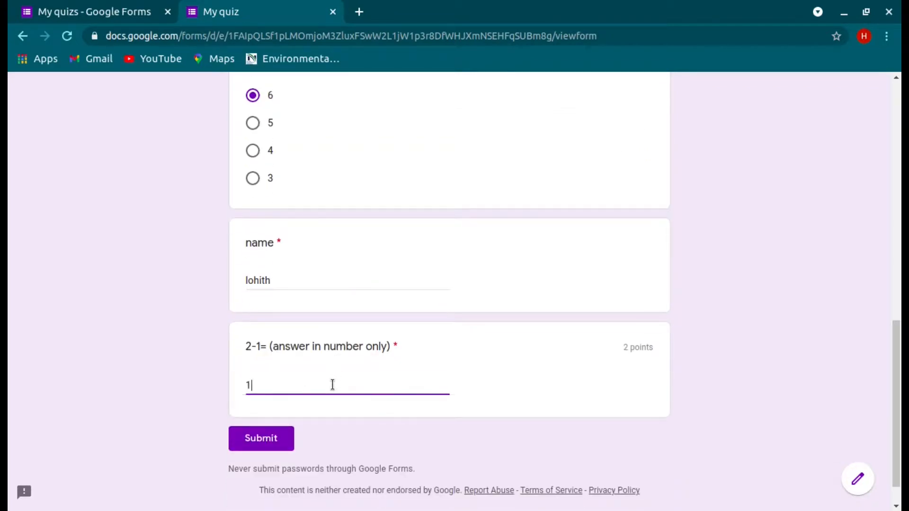
click(282, 439)
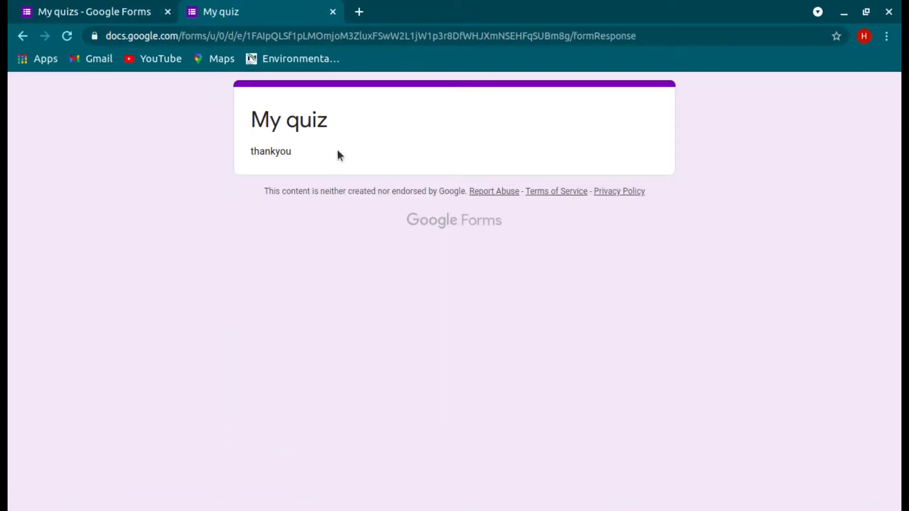
Step: Close the respondent tab and open the individual response in the editor's Responses view
click(334, 12)
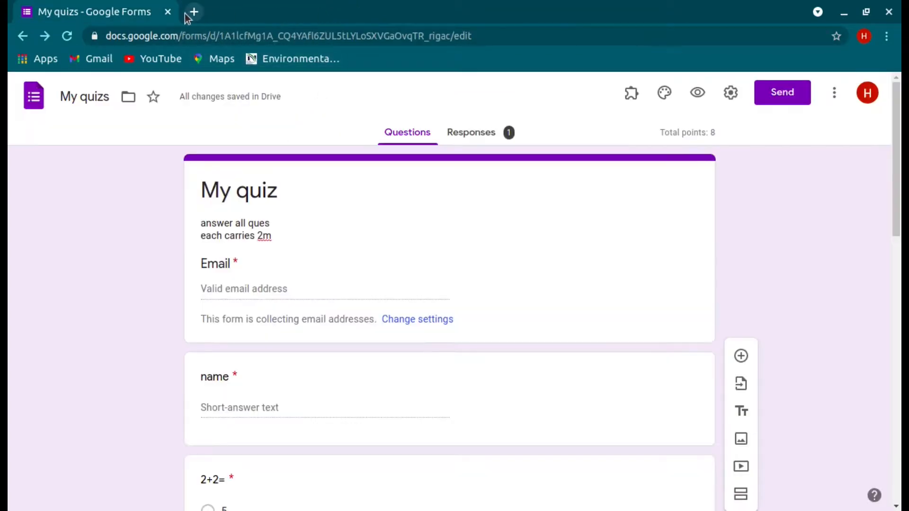
scroll(457, 276, down, 2)
scroll(457, 275, up, 2)
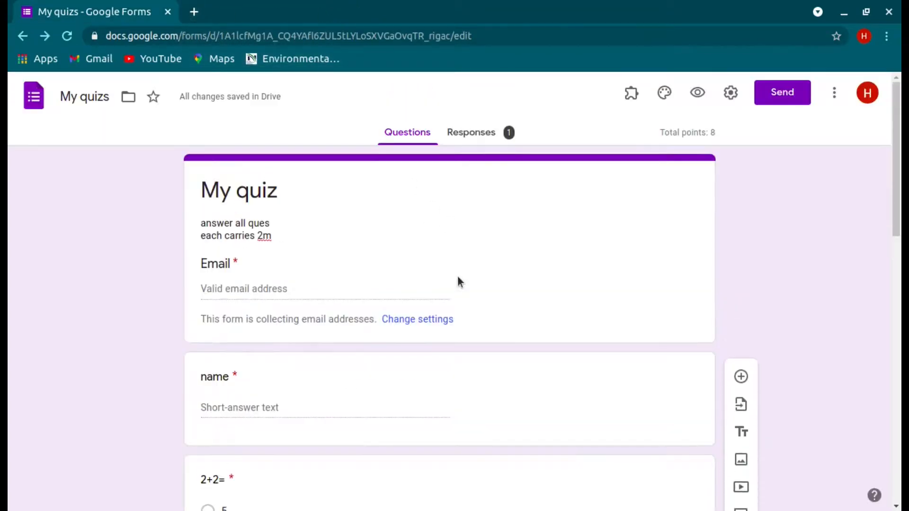
scroll(457, 275, down, 10)
scroll(457, 276, up, 10)
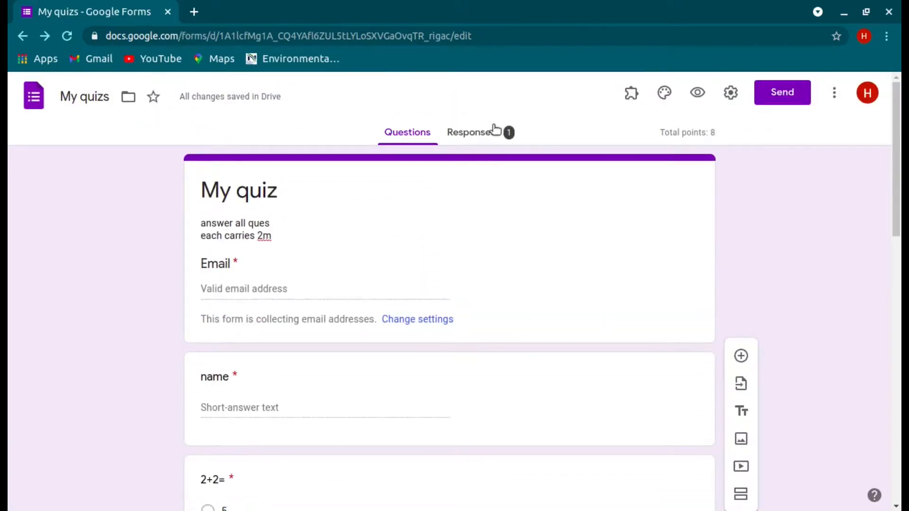
click(492, 129)
click(621, 258)
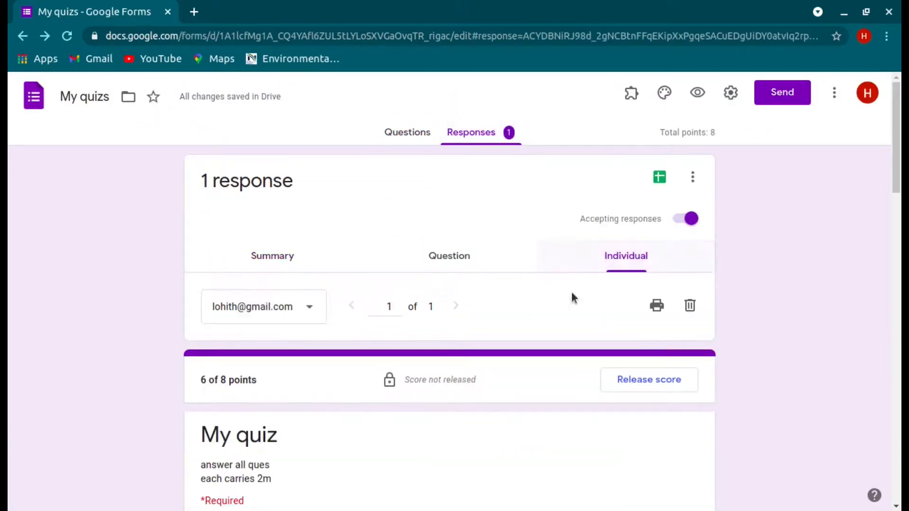
Step: Review the response's grading, scored 6 of 8 points, then open a new blank tab
scroll(492, 426, down, 10)
scroll(492, 432, down, 5)
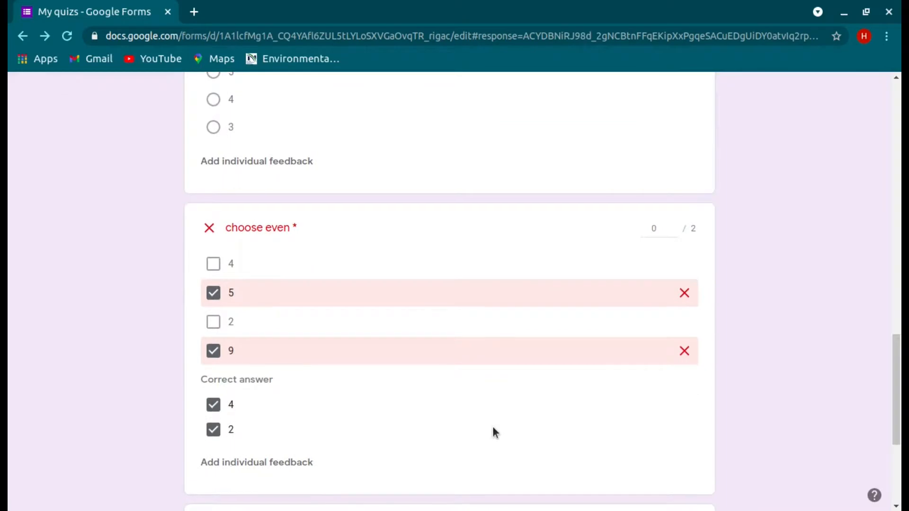
scroll(514, 308, down, 2)
scroll(526, 392, down, 2)
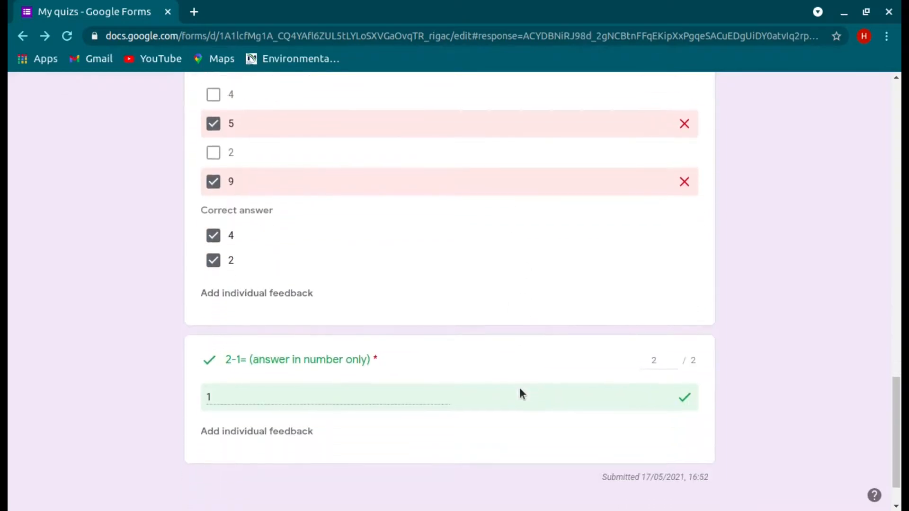
scroll(544, 395, up, 15)
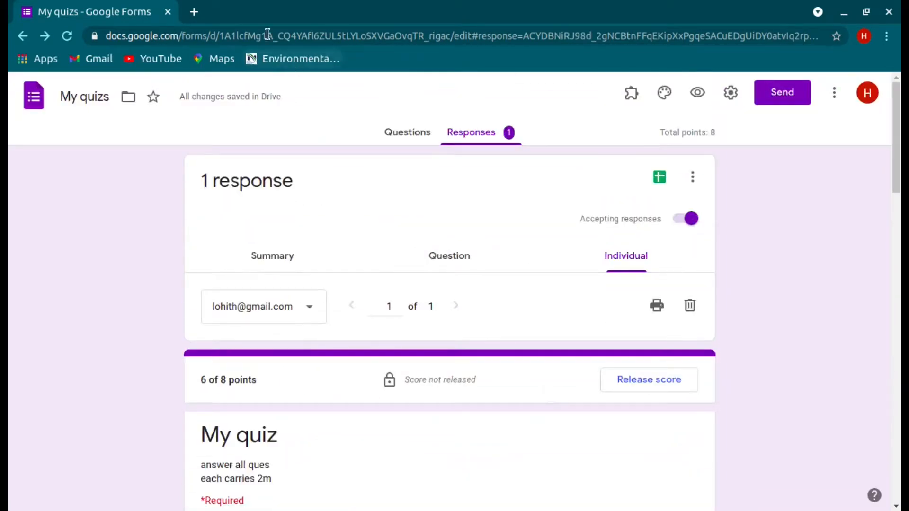
click(196, 9)
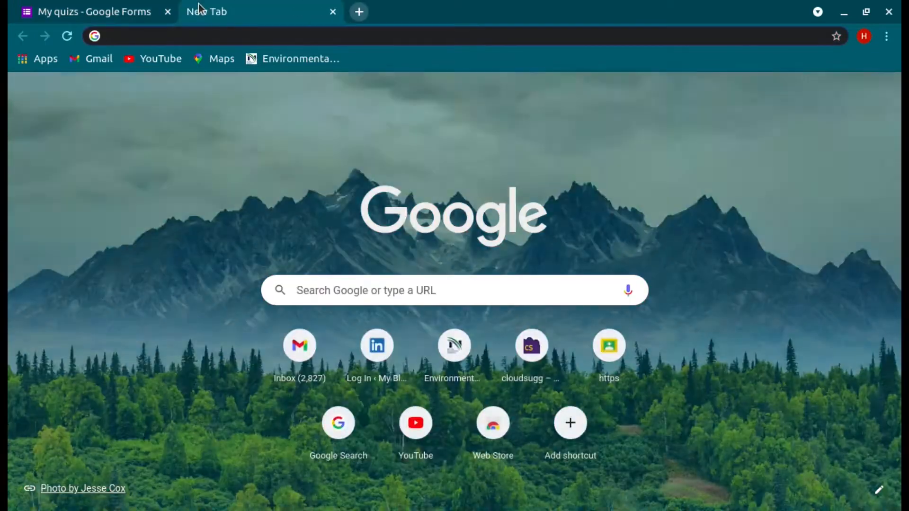
Step: Load the quiz link again, find it already answered, and close that tab
text(https://docs.google.com/forms/d/e/1FAIpQLSf1pLMOmjoM3ZluxFSwW2L1jW1p3r8DfWHJXmNSEHFqSUBm8g/viewform?usp=sf_link)
key(Return)
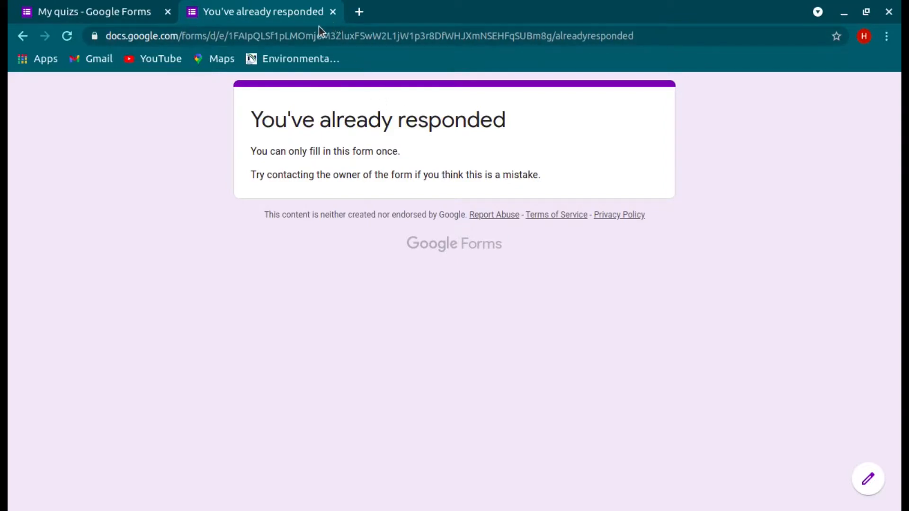
click(333, 10)
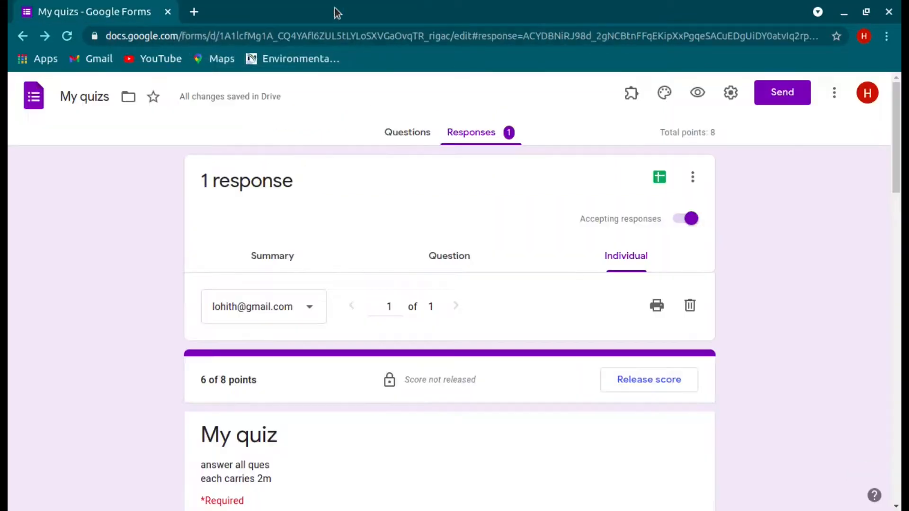
Step: Turn off 'Limit to 1 response' in Settings, save it, and open a new tab
click(730, 92)
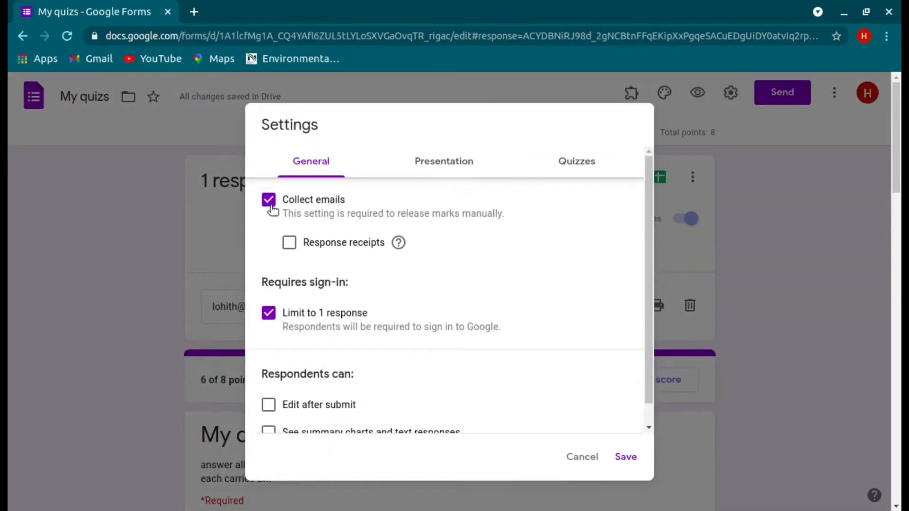
click(270, 315)
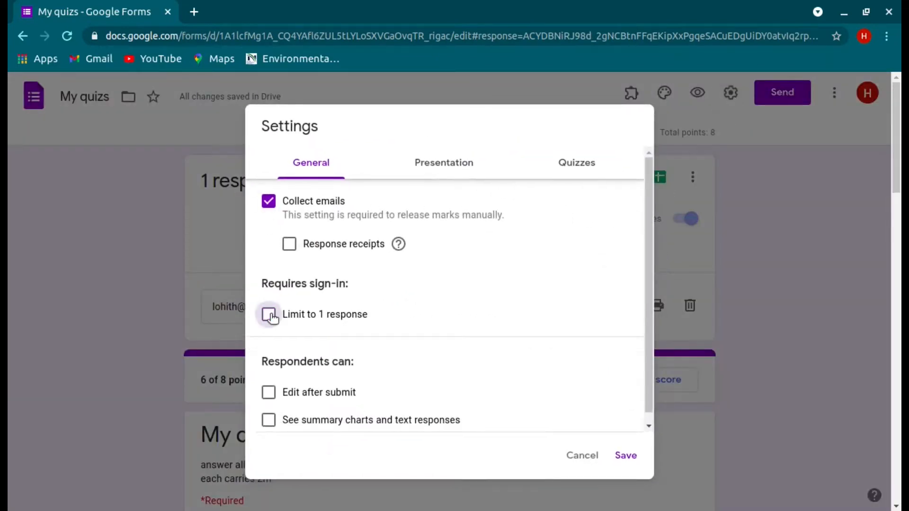
click(633, 464)
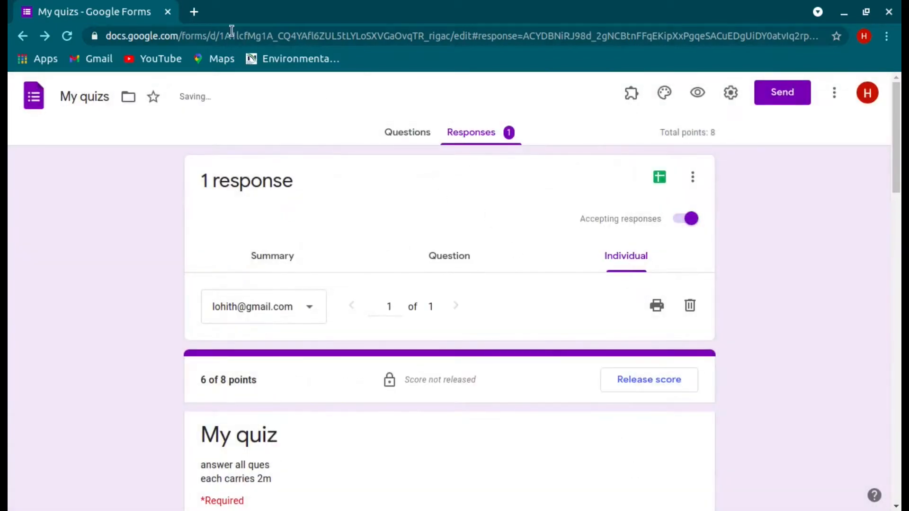
click(195, 12)
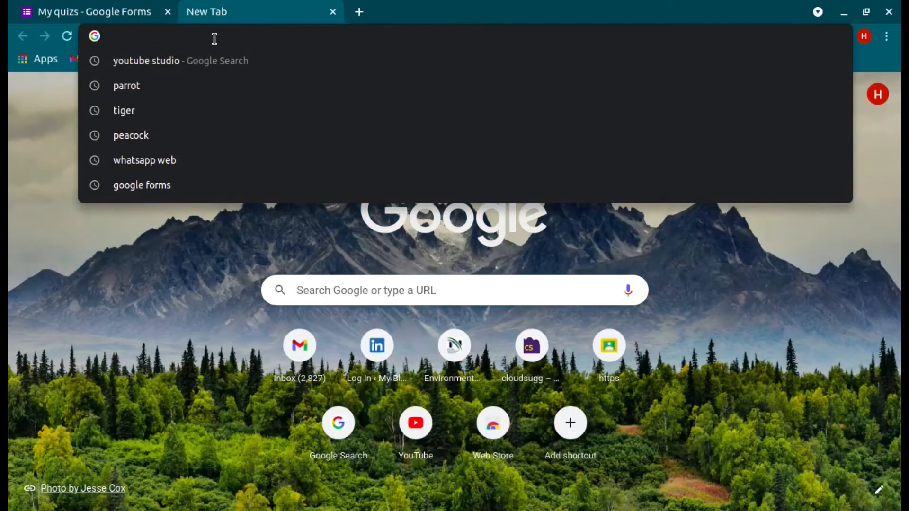
Step: Load the quiz link in the new tab and fill in the respondent's email and name
text(https://docs.google.com/forms/d/e/1FAIpQLSf1pLMOmjoM3ZluxFSwW2L1jW1p3r8DfWHJXmNSEHFqSUBm8g/viewform?usp=sf_link)
key(Return)
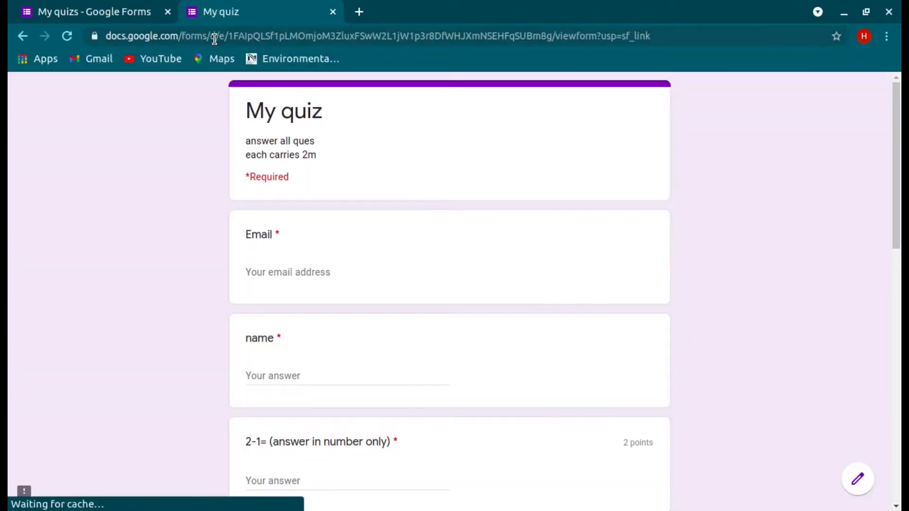
click(319, 270)
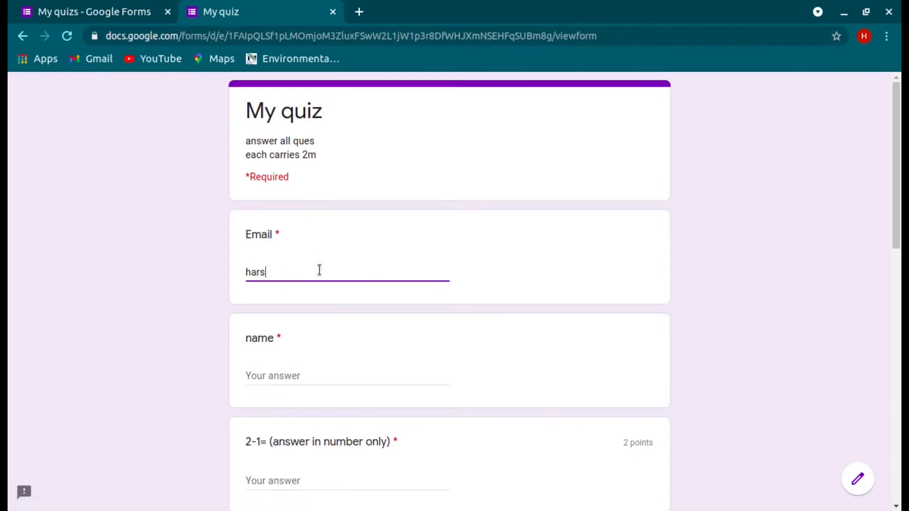
click(317, 372)
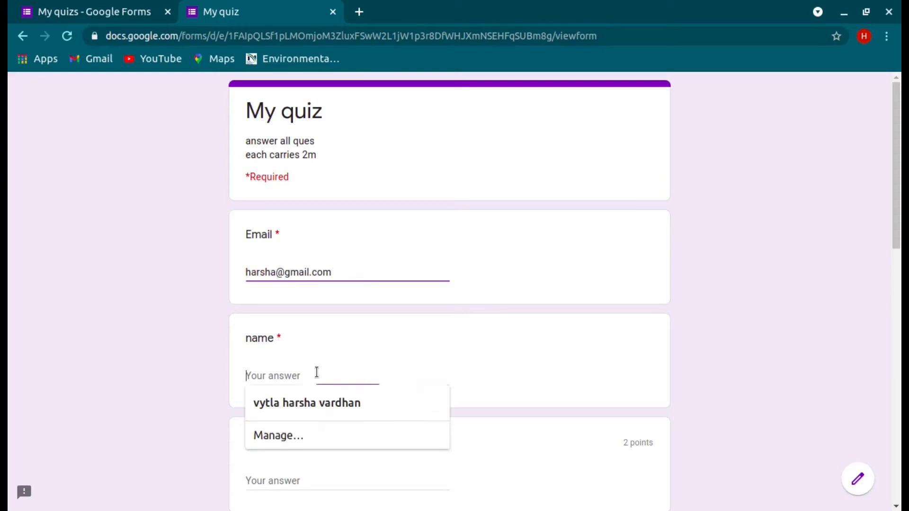
text(harsha)
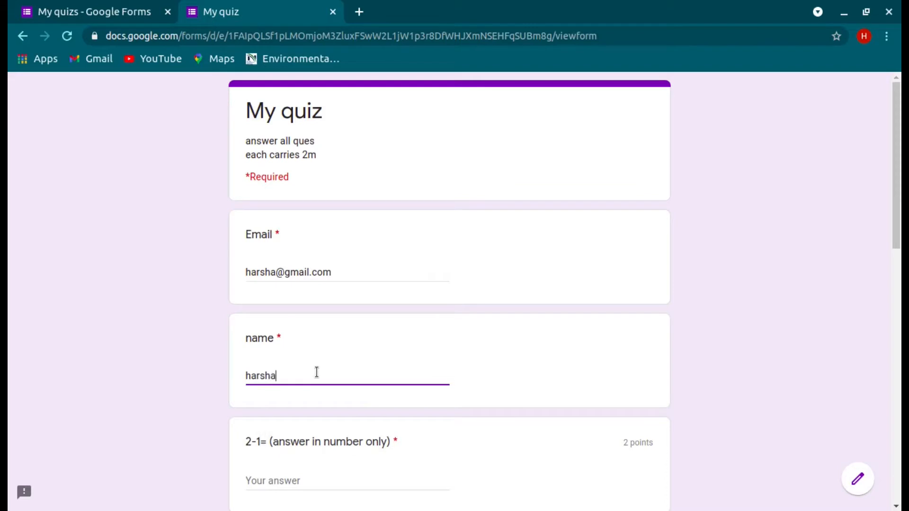
scroll(317, 371, down, 5)
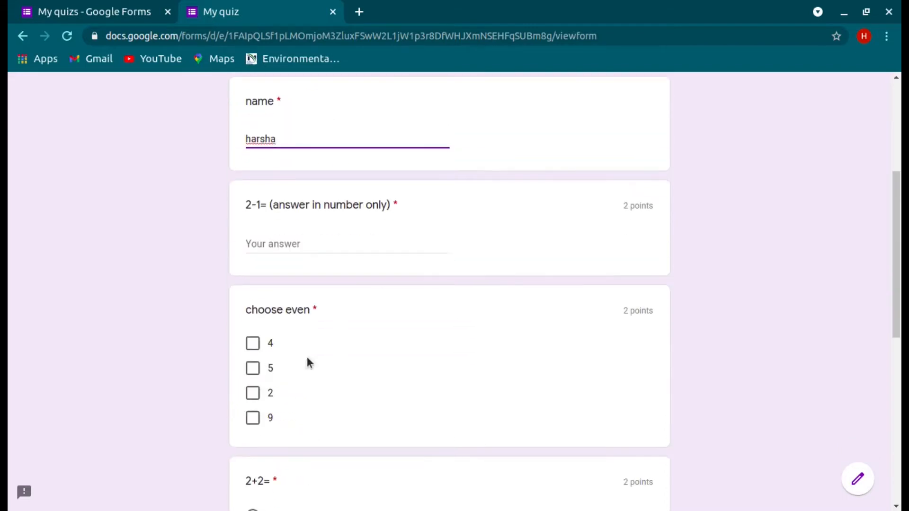
Step: Answer 'one' for 2-1=, tick 4 and 2 as even, choose 4 for 2+2=, then submit
click(270, 246)
text(one)
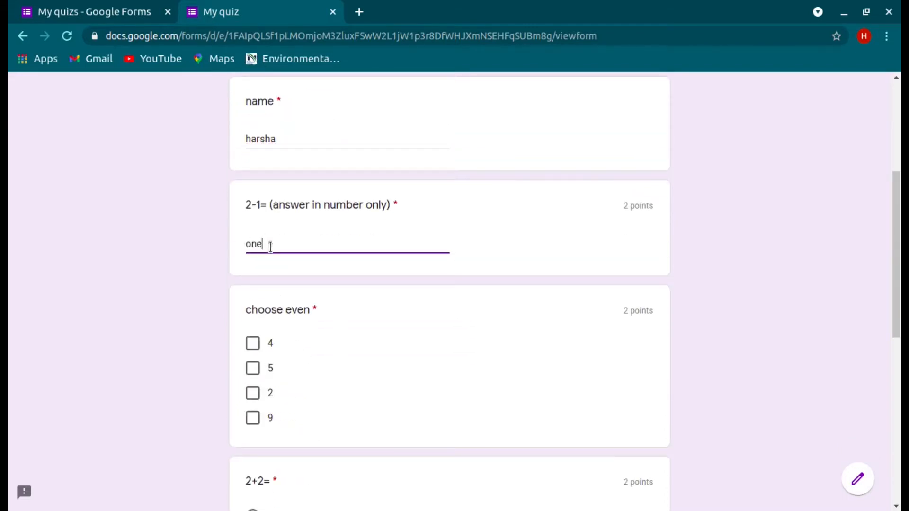
click(253, 344)
click(253, 393)
scroll(348, 434, down, 1)
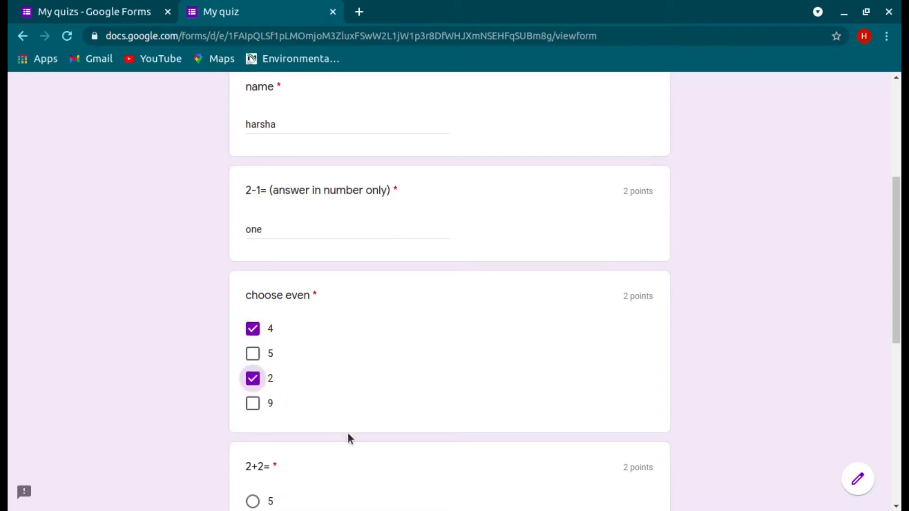
scroll(349, 438, down, 3)
click(268, 357)
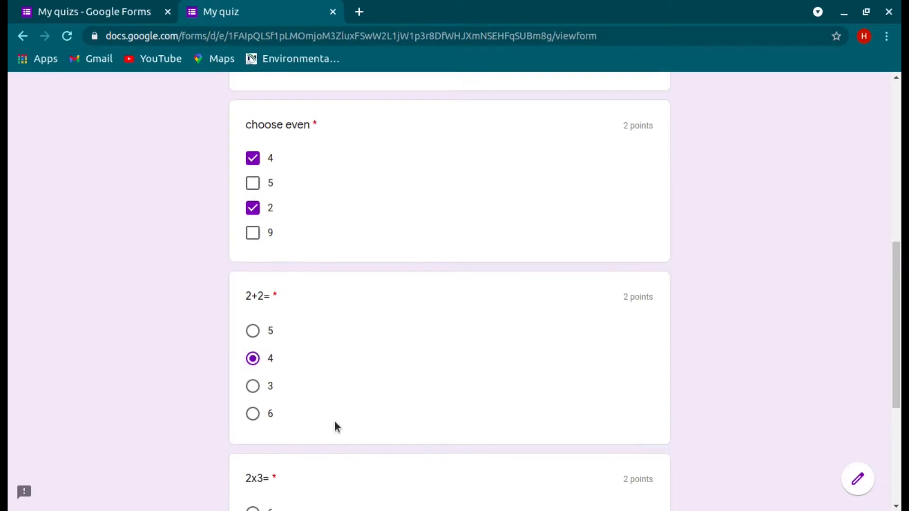
scroll(335, 423, down, 4)
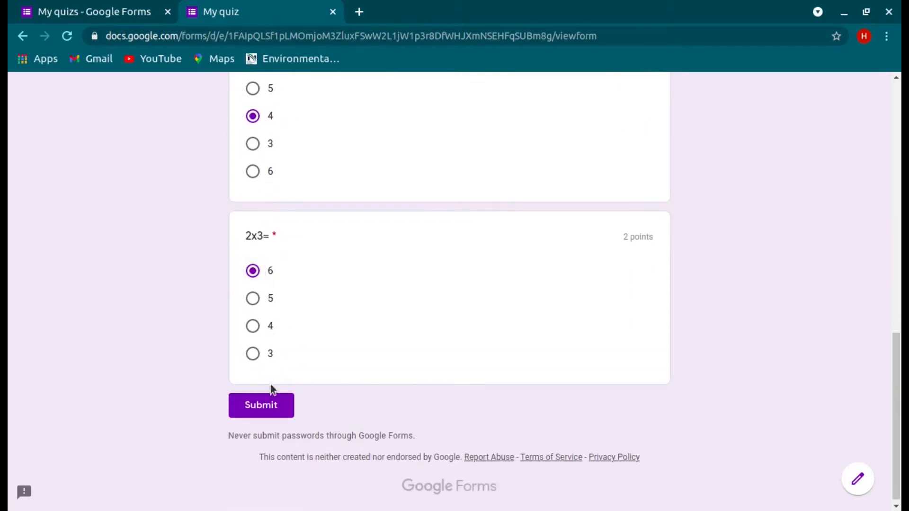
click(270, 403)
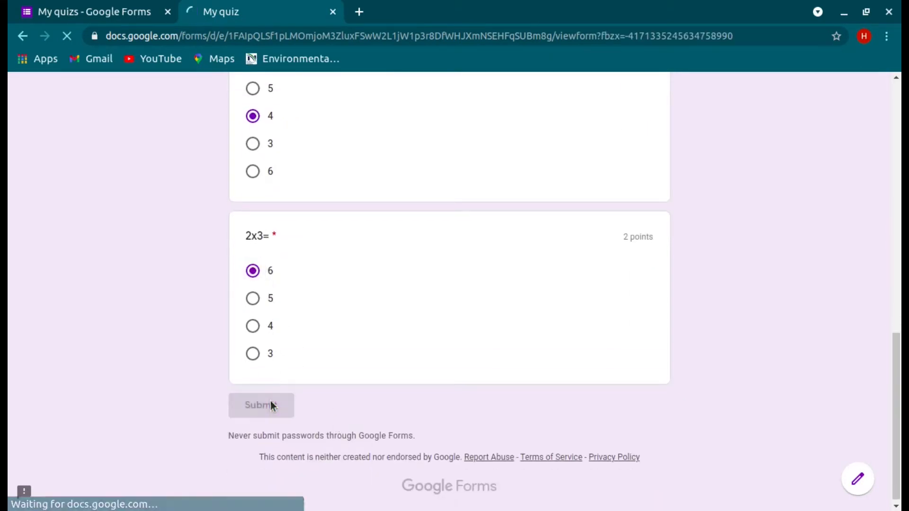
click(336, 15)
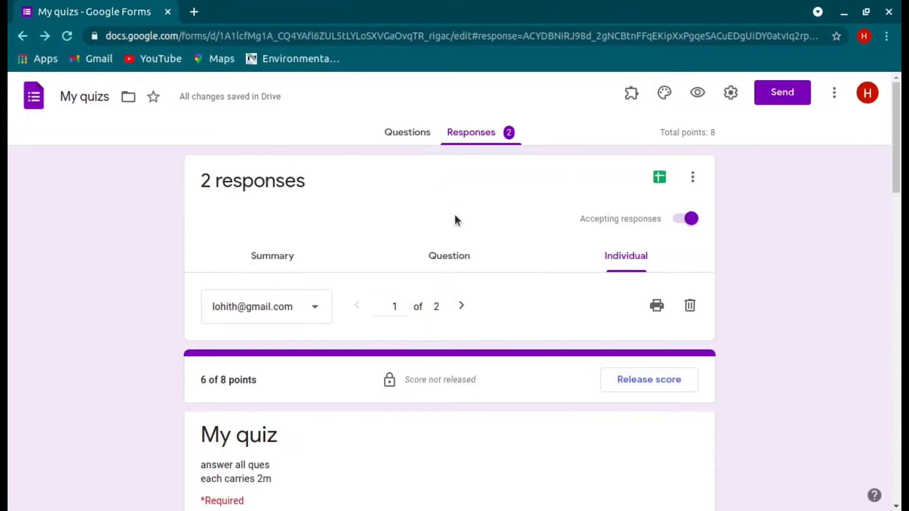
Step: Review response 2 of 2's grading, then switch to Summary showing 6/8 average and median
click(464, 304)
scroll(515, 407, down, 7)
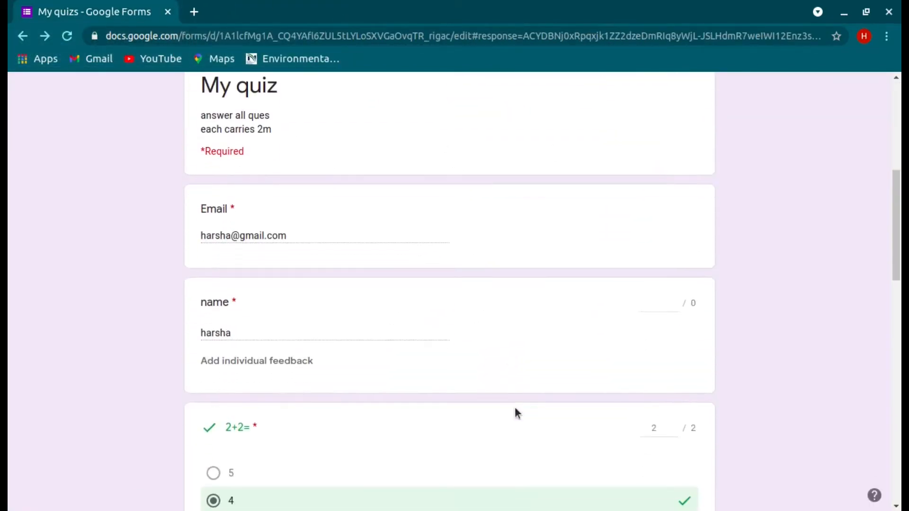
scroll(515, 407, down, 12)
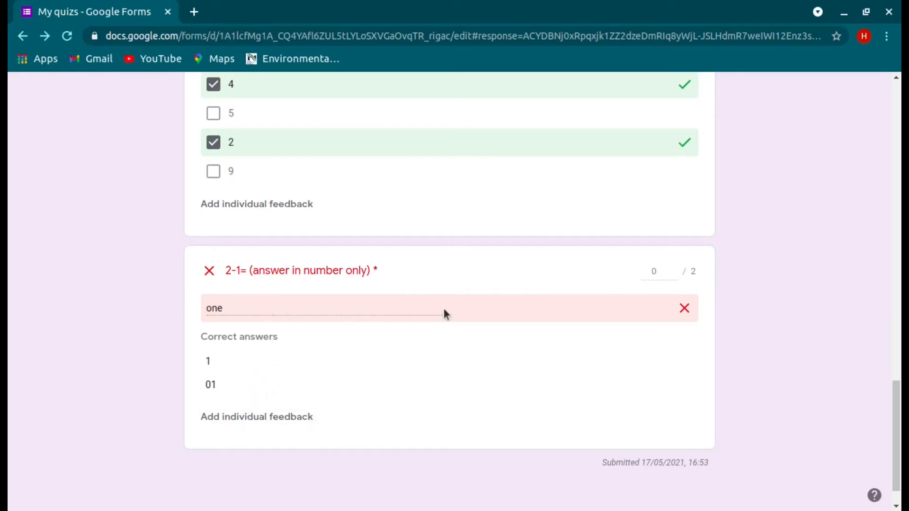
scroll(453, 377, up, 10)
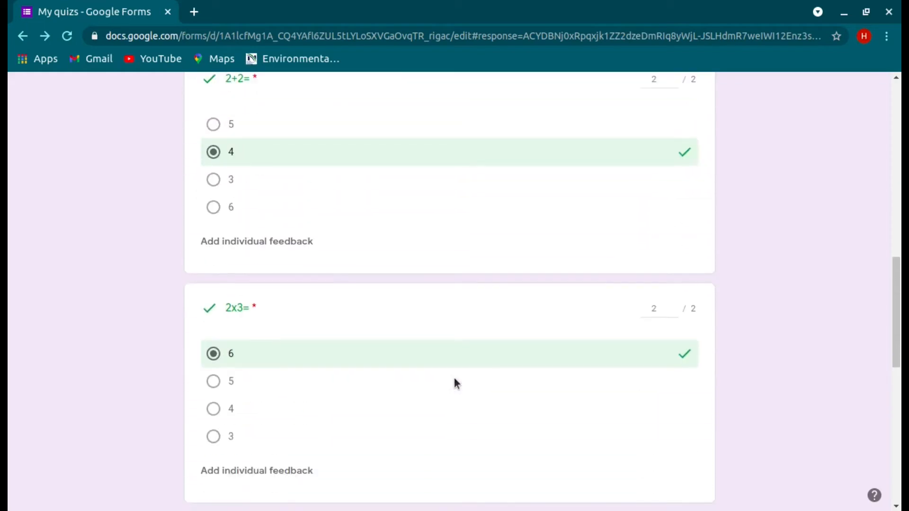
scroll(454, 385, up, 10)
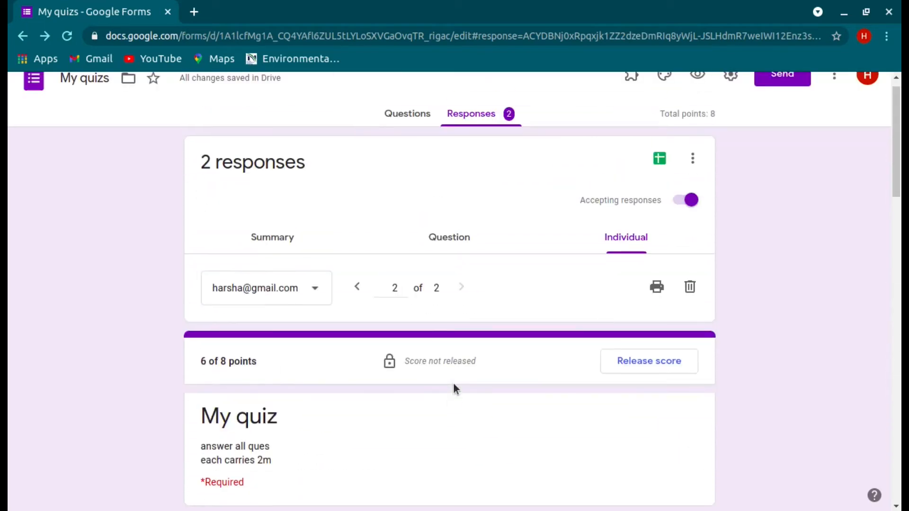
click(281, 236)
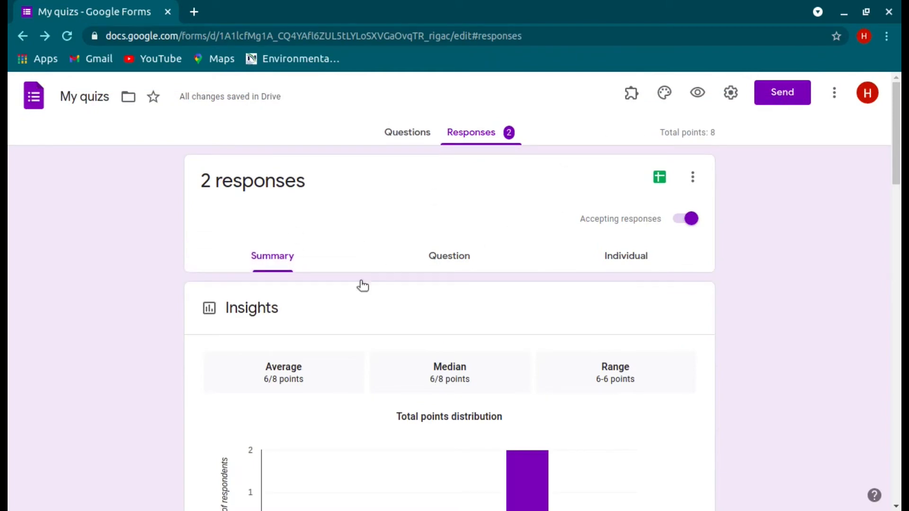
scroll(487, 346, down, 5)
scroll(487, 345, up, 3)
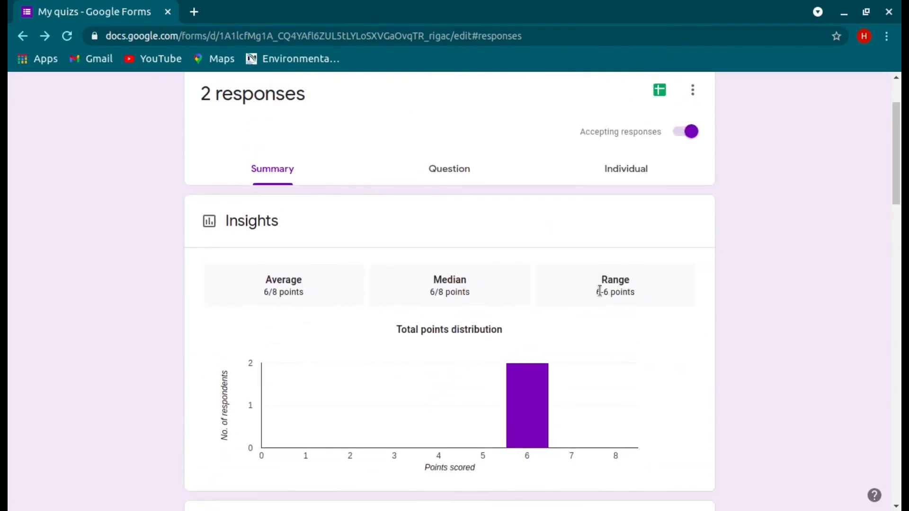
scroll(599, 291, down, 20)
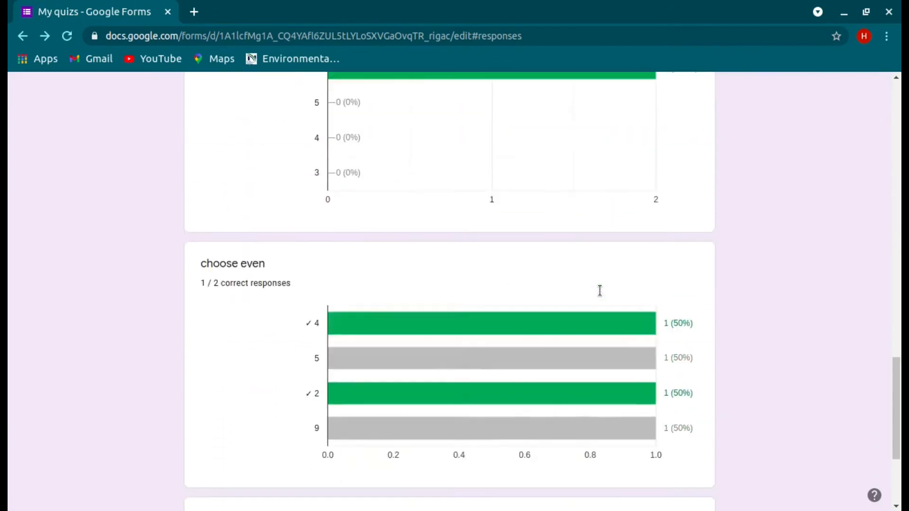
scroll(600, 291, up, 20)
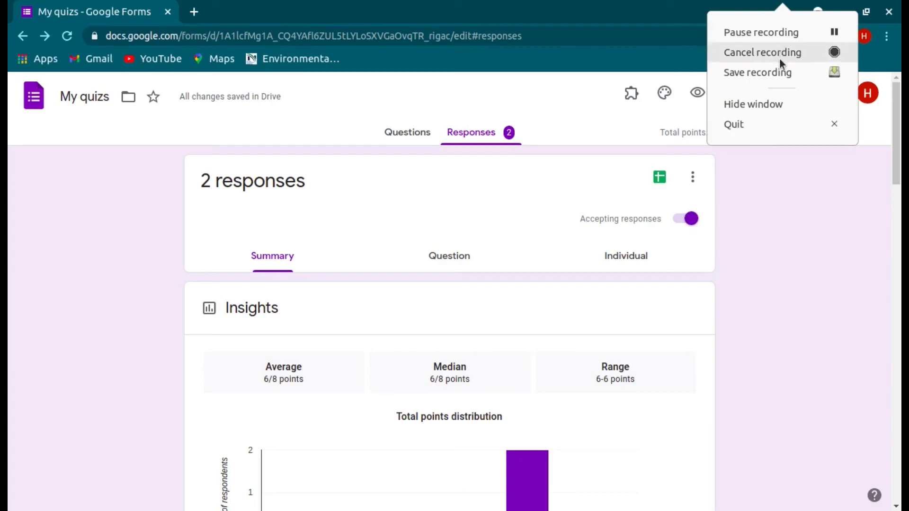
click(781, 67)
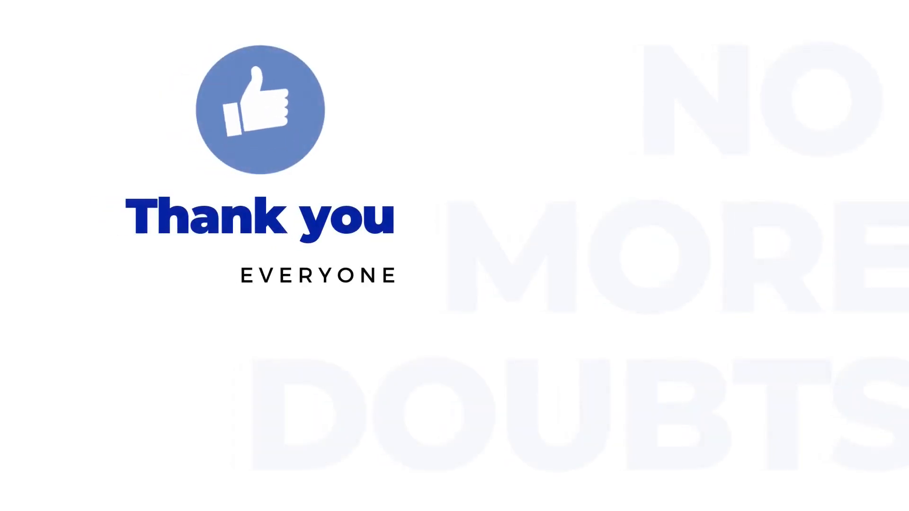